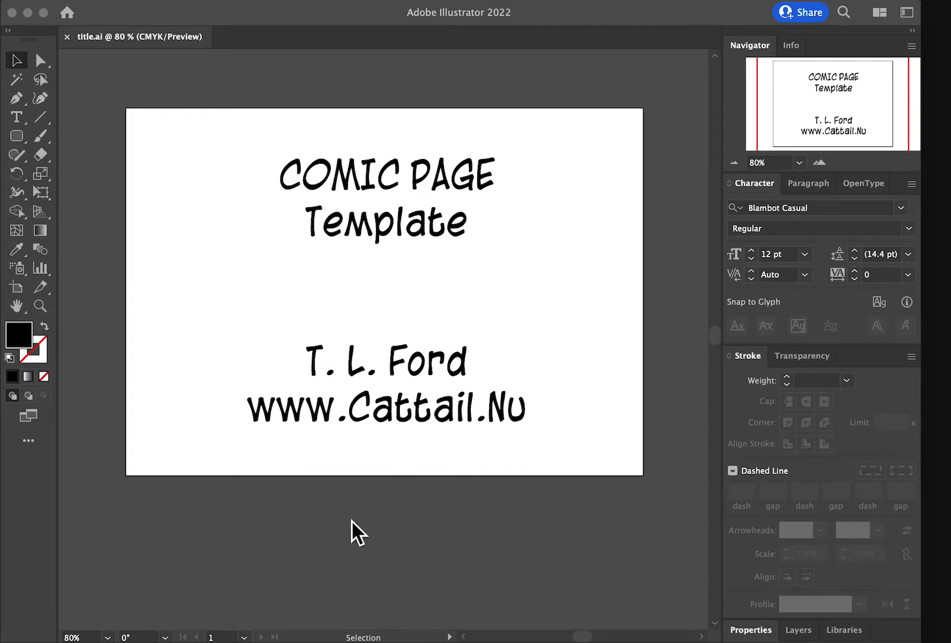
Step: Switch from Illustrator to the comic_full_bleed_6_9 page template in Photoshop
key("super+Tab")
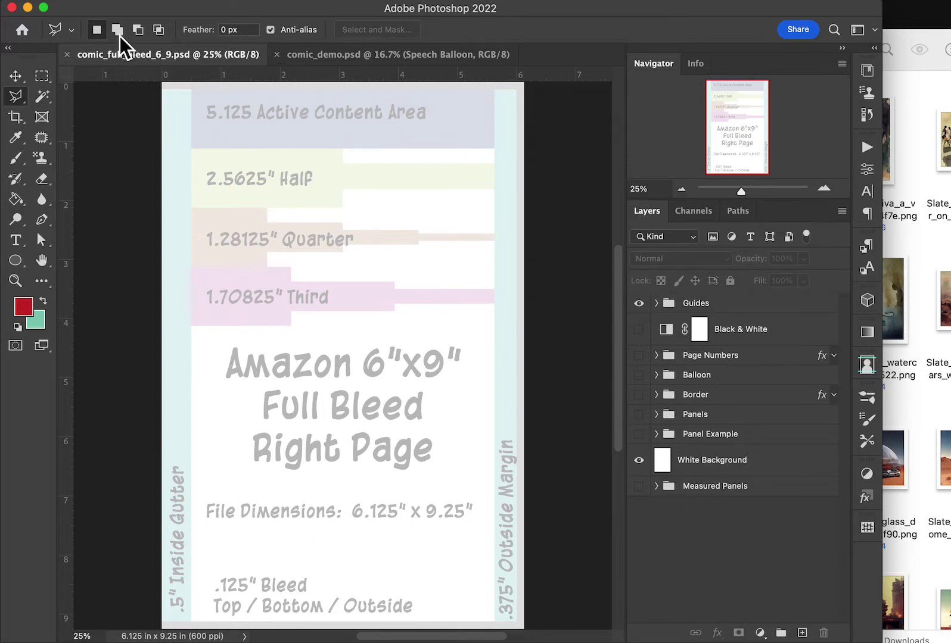
Step: Save a copy of the page template to the Desktop as demo_template.psd
left_click(123, 2)
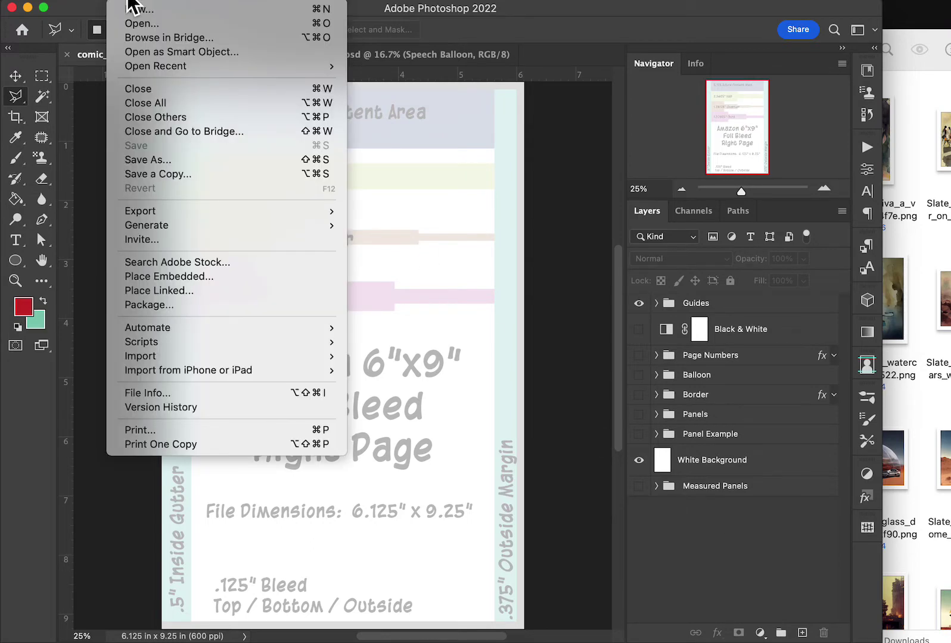
left_click(157, 174)
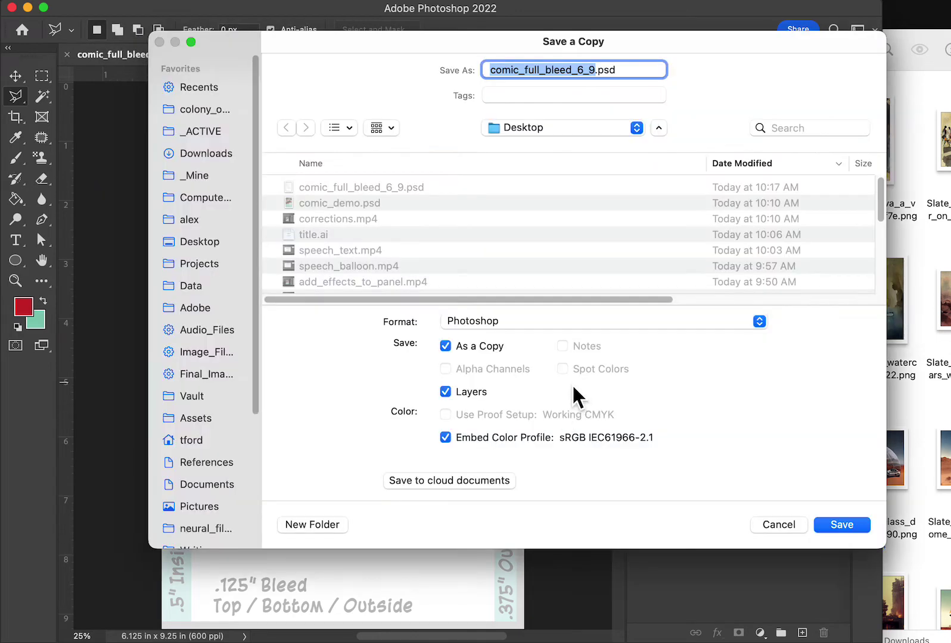
key("Right")
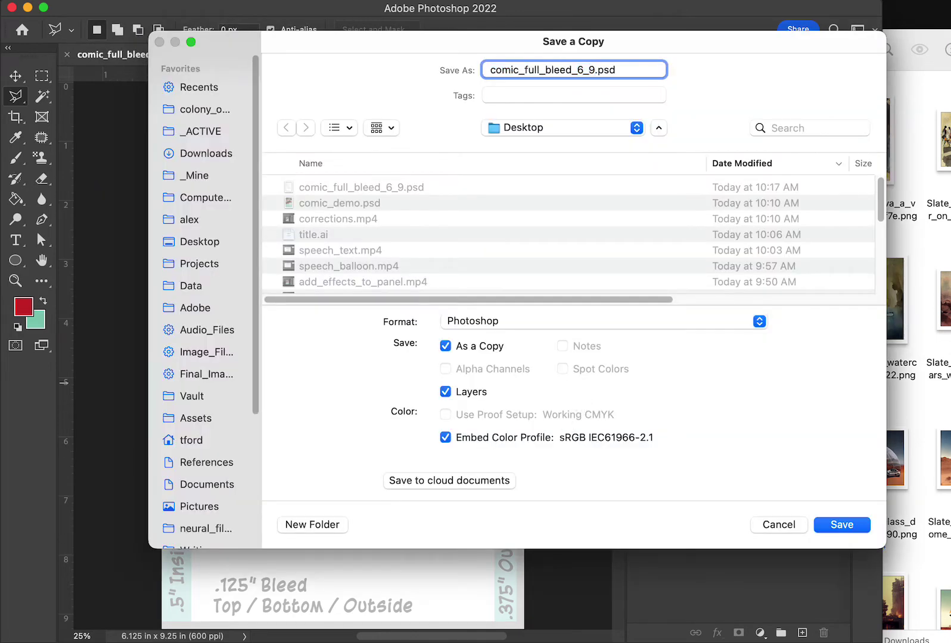
key("super+shift+Left")
type("demo_template")
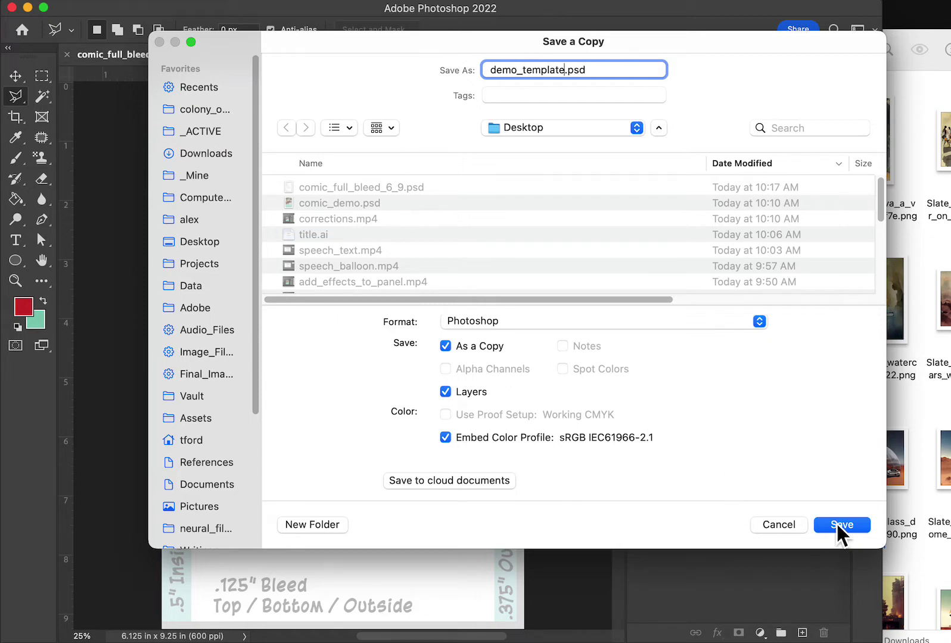
left_click(837, 524)
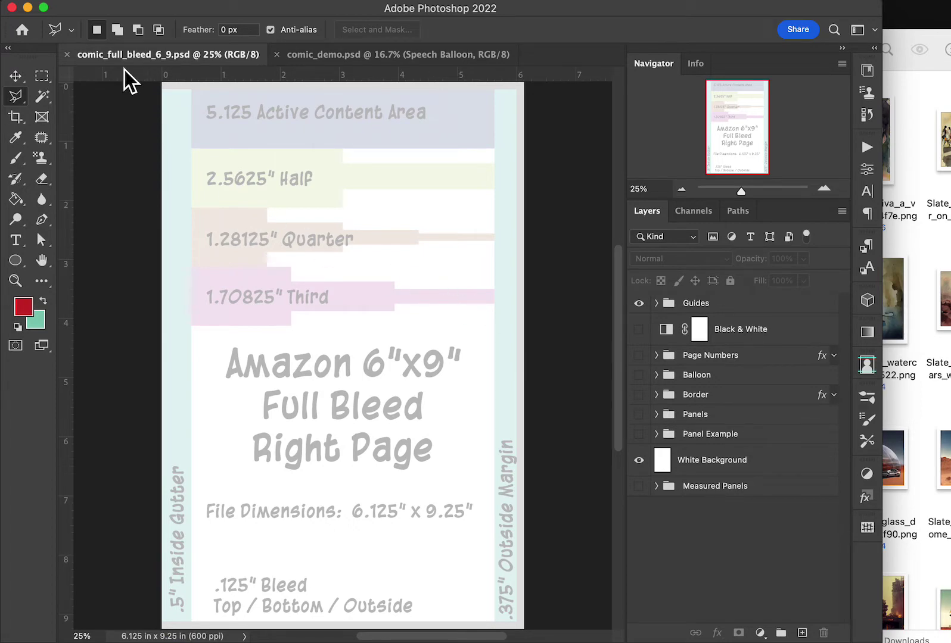
Step: Close the comic_full_bleed template document and return to Photoshop
left_click(68, 54)
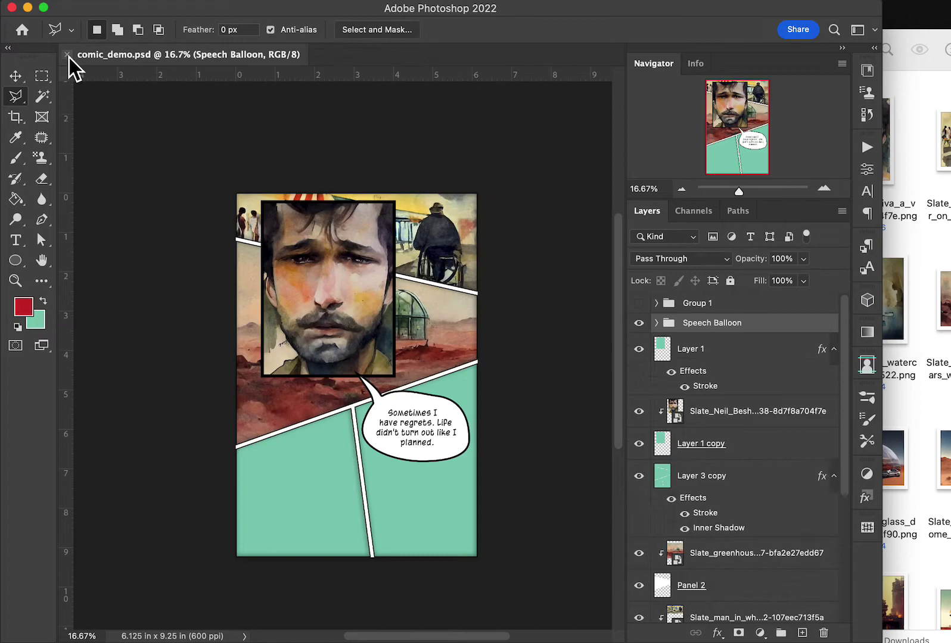
key("ctrl+Up")
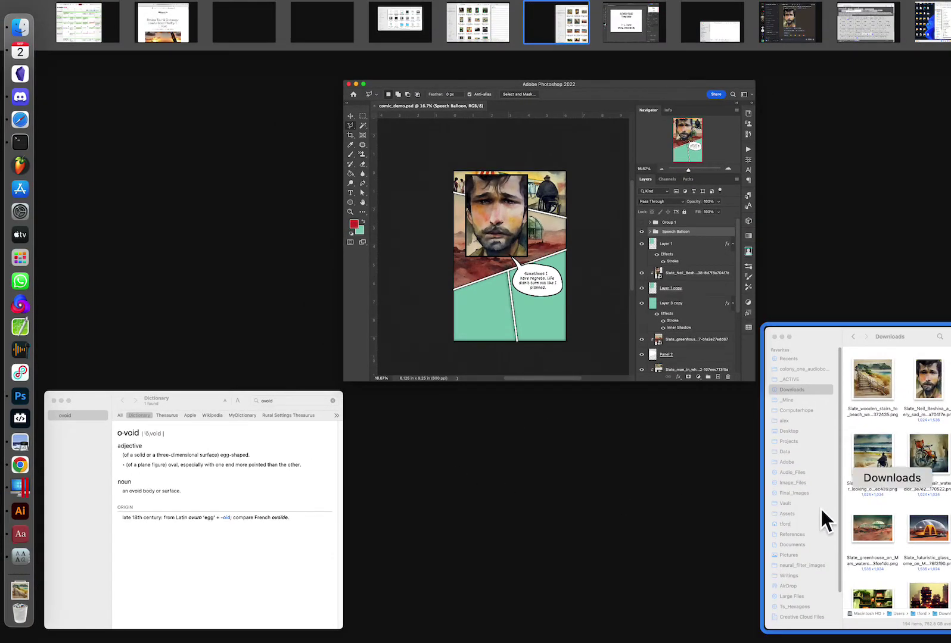
left_click(514, 236)
Step: Open demo_template.psd from the Desktop
left_click(119, 7)
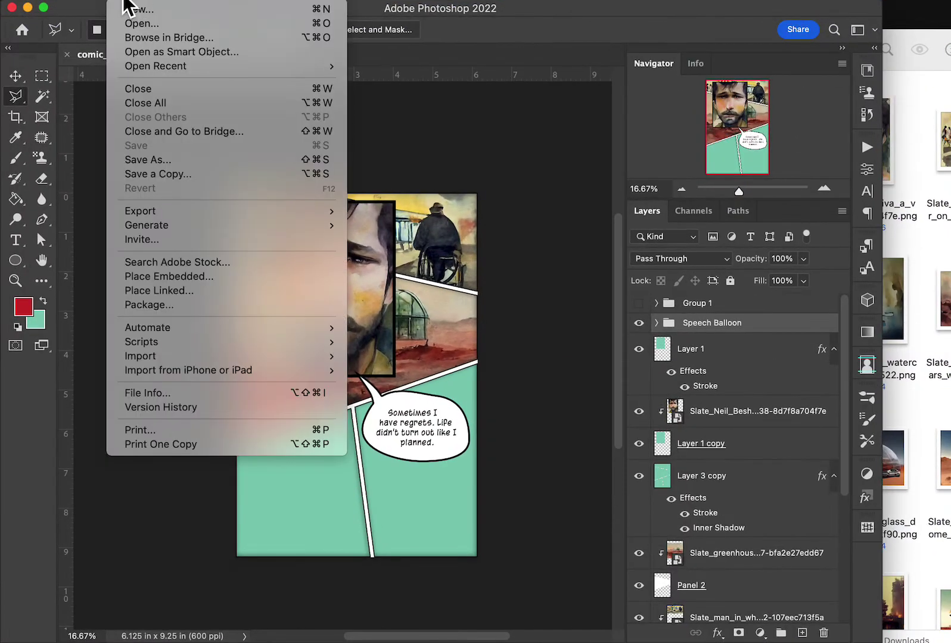
left_click(139, 22)
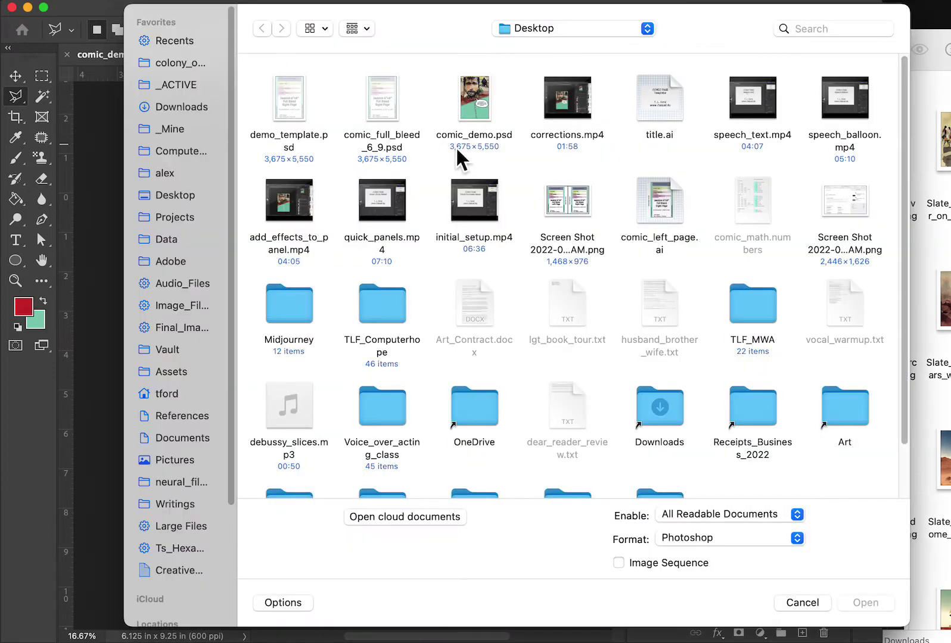
left_click(185, 198)
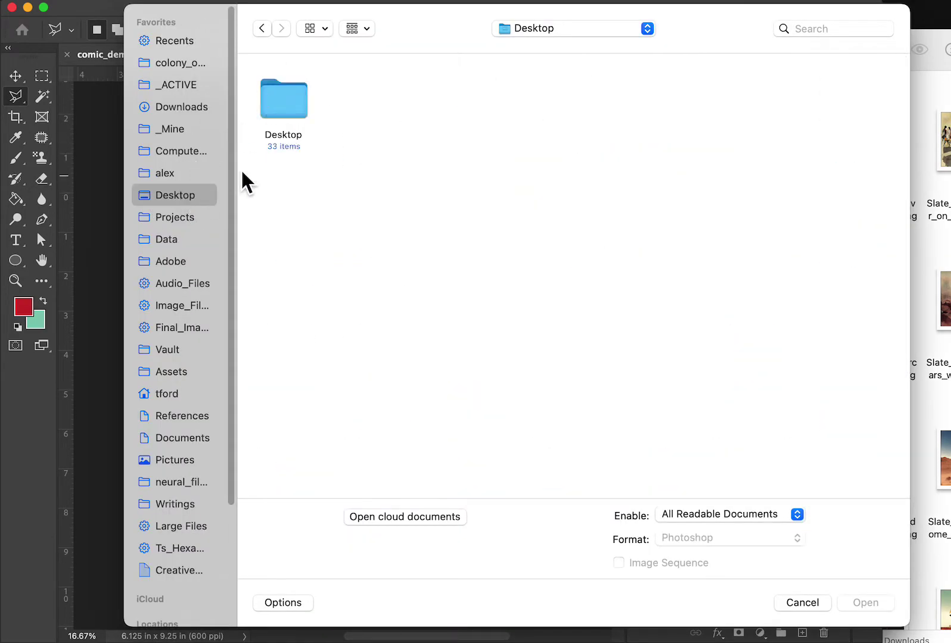
double_click(291, 102)
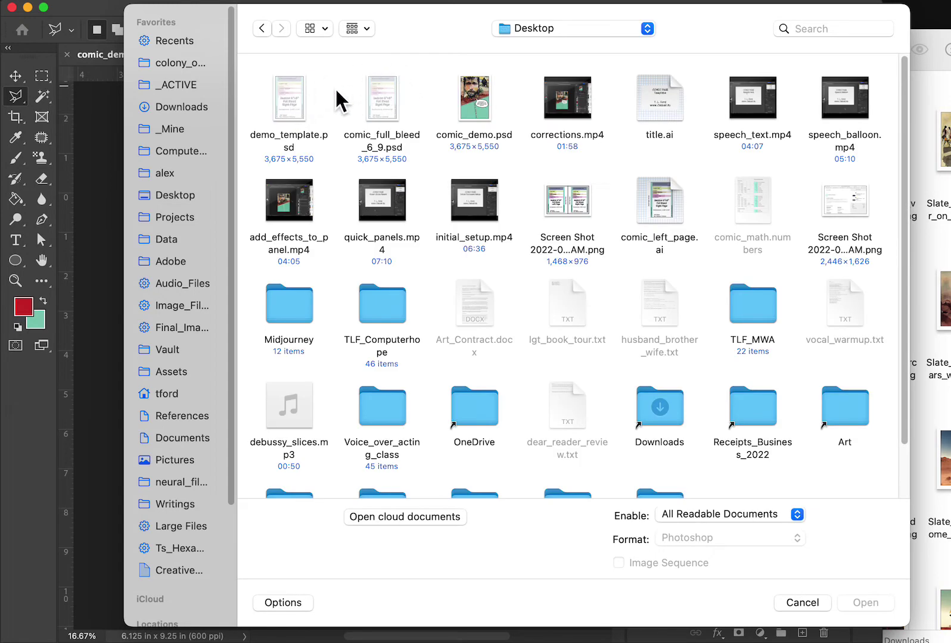
left_click(290, 112)
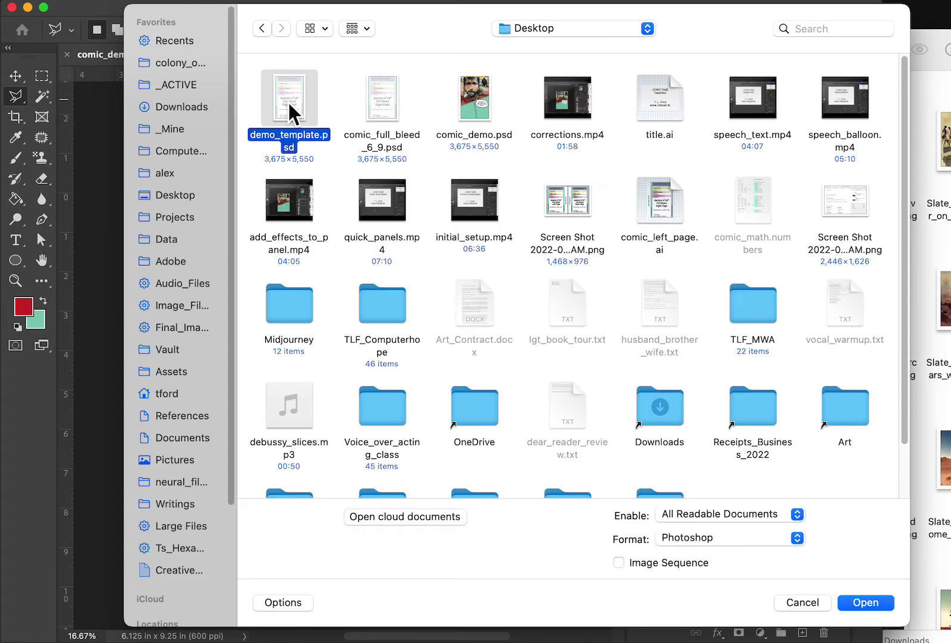
left_click(889, 602)
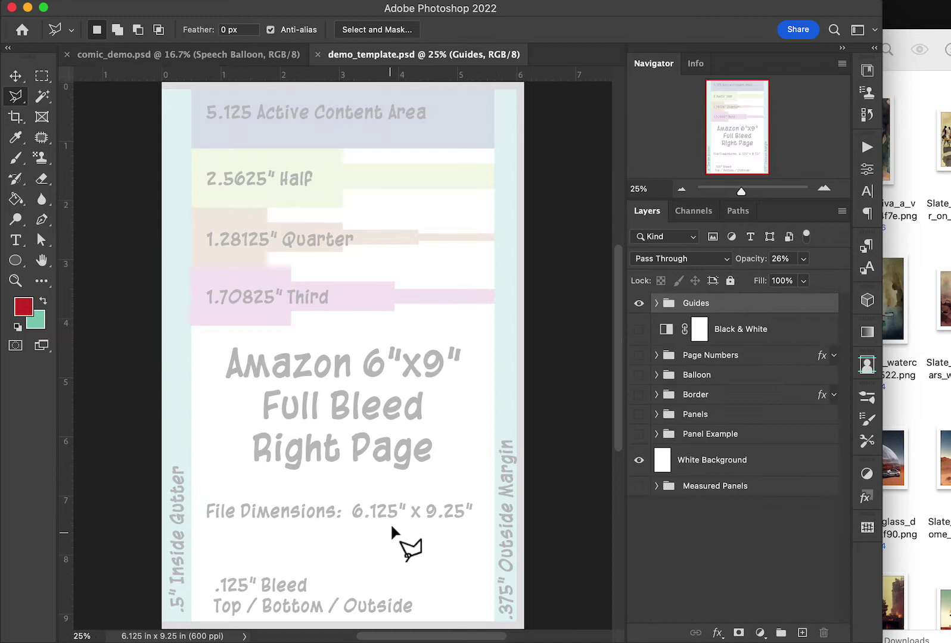
Step: Expand the Guides group and raise its opacity from 26% to 100%
left_click(657, 304)
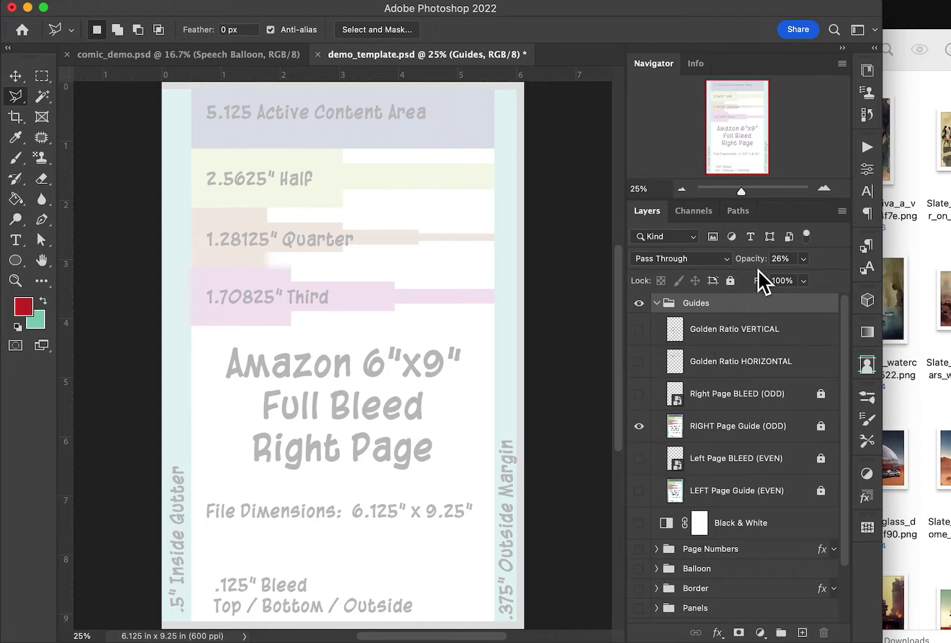
left_click_drag(761, 271, 849, 276)
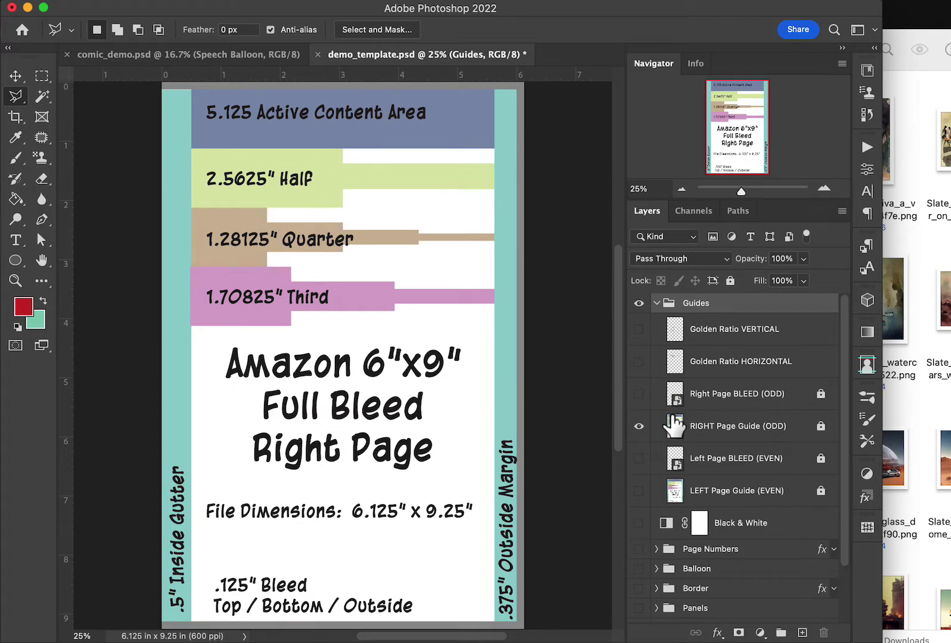
Step: Hide the right-page guide and bleed layers, showing only the Golden Ratio VERTICAL spiral
left_click(638, 393)
left_click(640, 428)
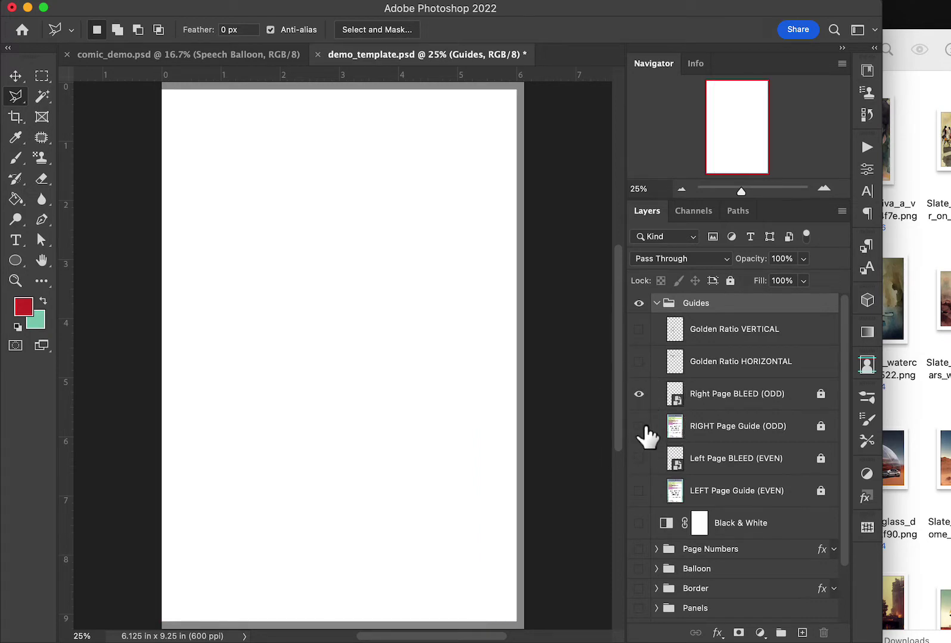
left_click(639, 426)
left_click(639, 395)
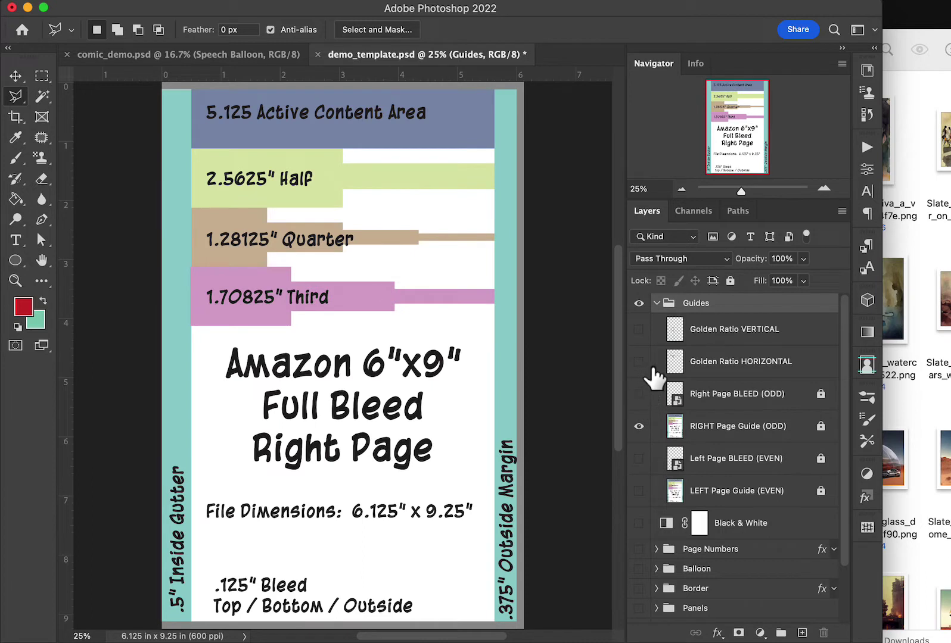
left_click(642, 363)
left_click(638, 426)
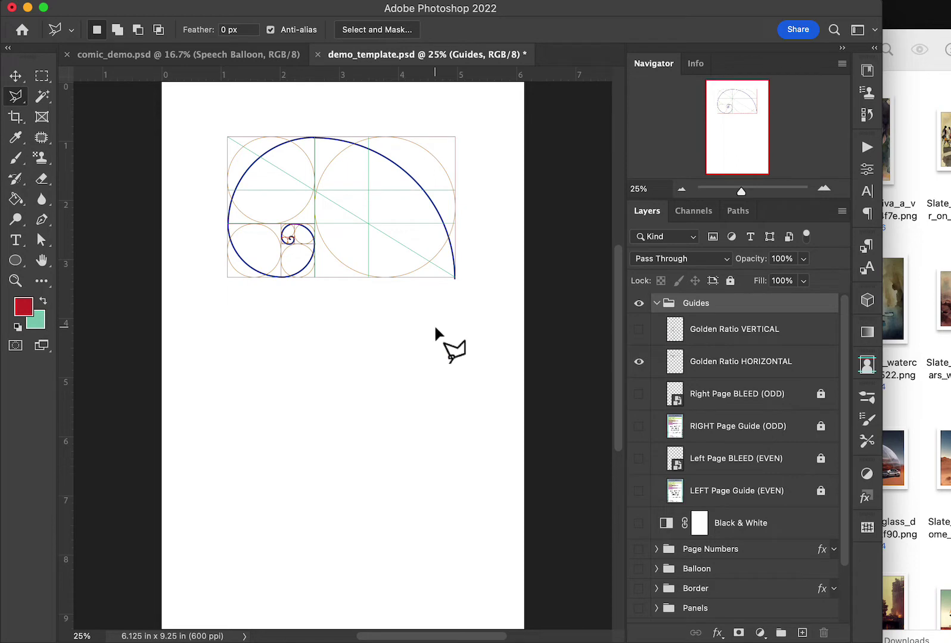
left_click(638, 329)
left_click(638, 362)
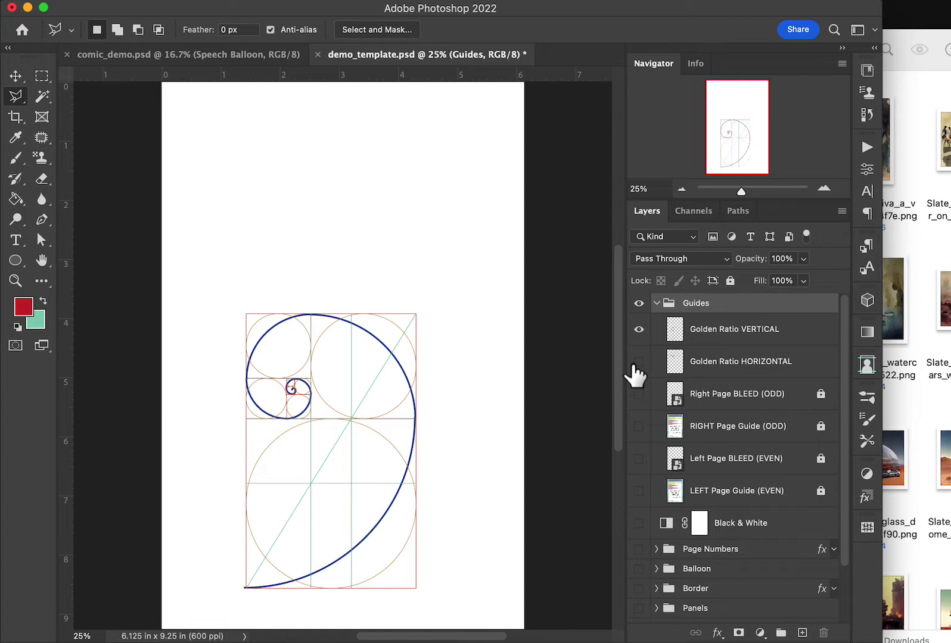
left_click(684, 362)
Step: Trial-scale and rotate the Golden Ratio VERTICAL spiral, cancel the transform, then hide it
left_click(676, 333)
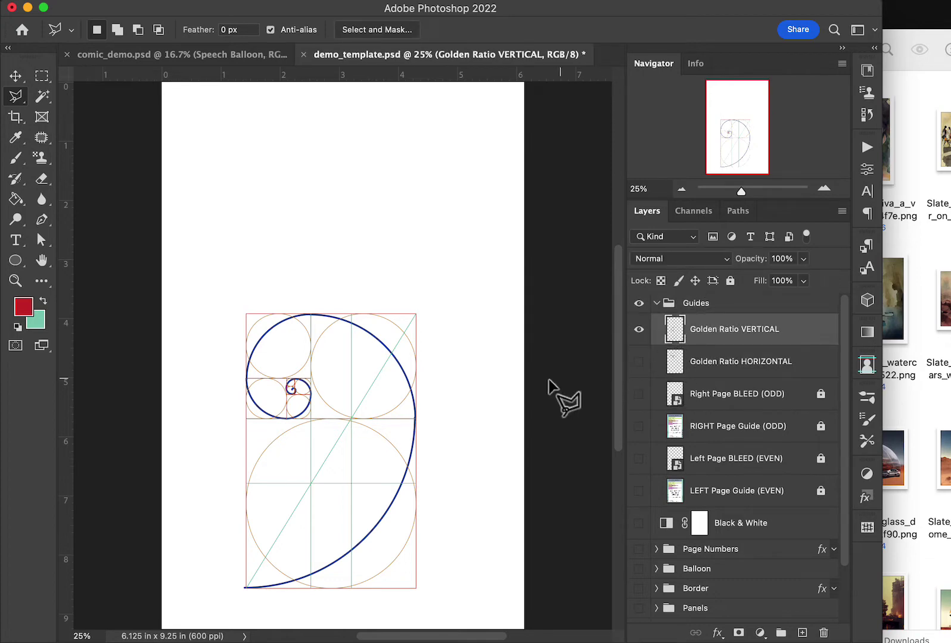
key("ctrl+t")
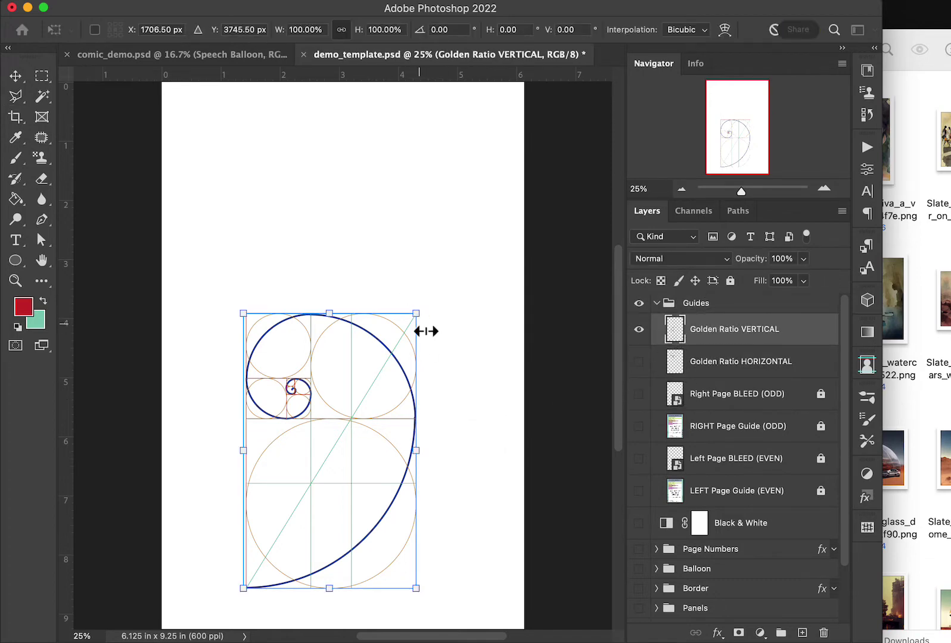
left_click_drag(437, 307, 118, 629)
left_click_drag(223, 615, 335, 285)
left_click_drag(311, 345, 196, 511)
left_click_drag(303, 437, 373, 415)
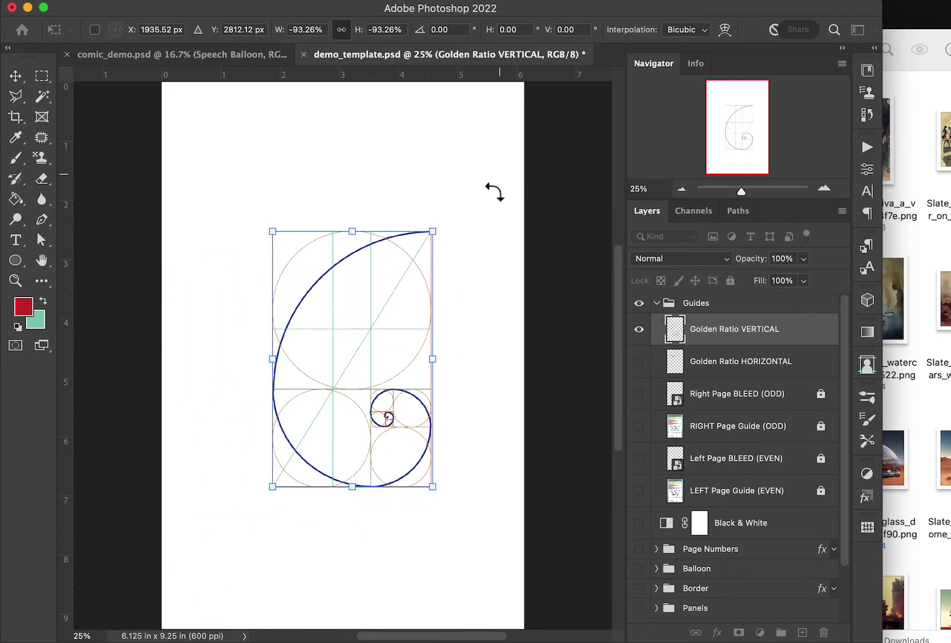
left_click_drag(467, 221, 405, 569)
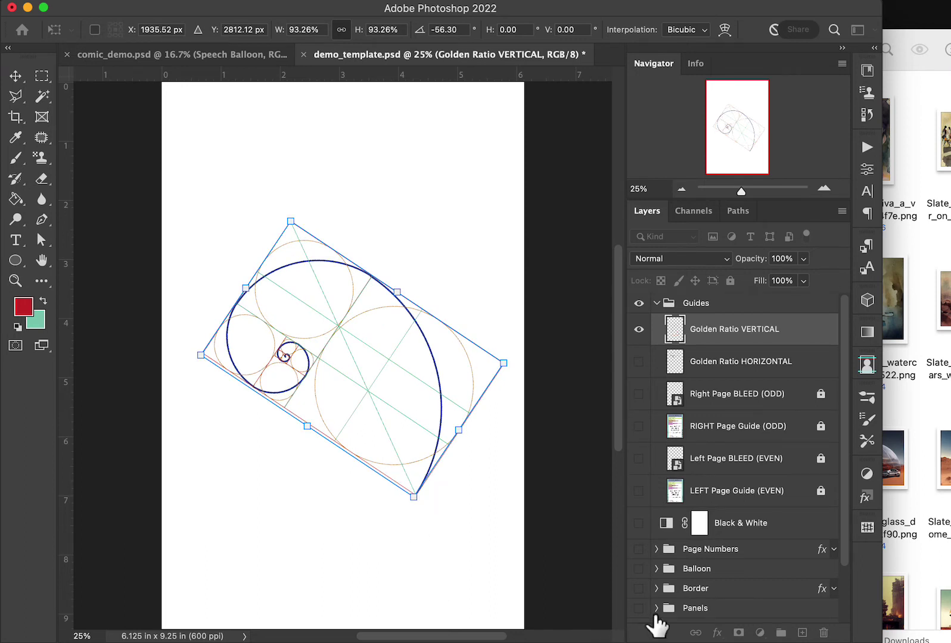
key("Escape")
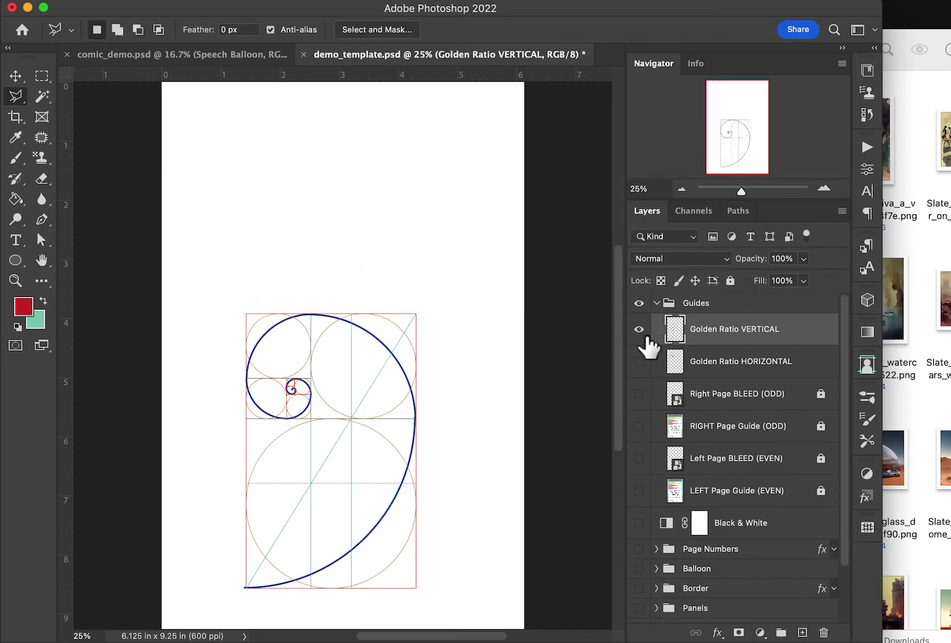
left_click(640, 331)
Step: Collapse Guides and expand Page Numbers and its Bottom subgroup in the Layers panel
left_click(656, 304)
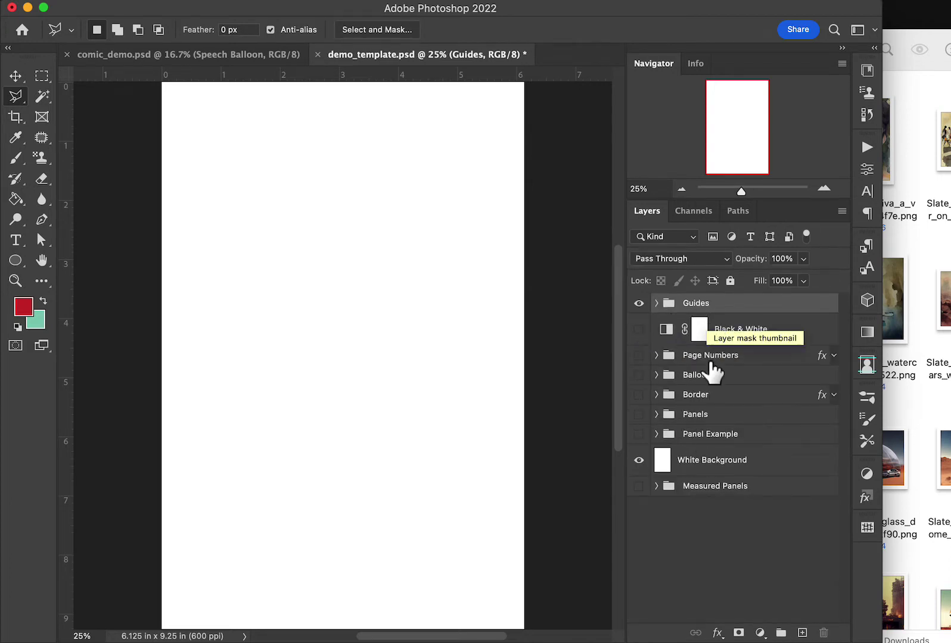
left_click(656, 355)
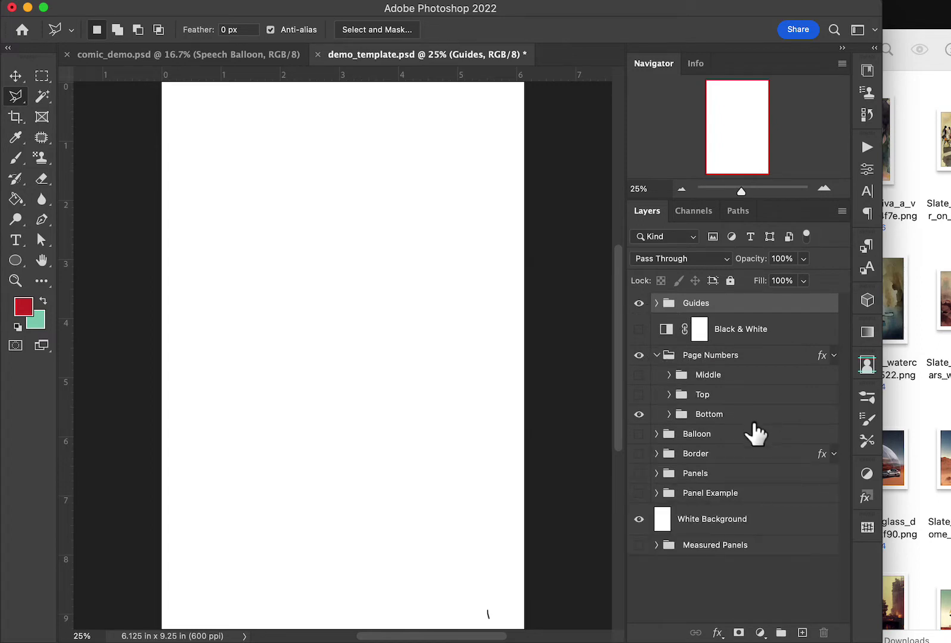
left_click(669, 415)
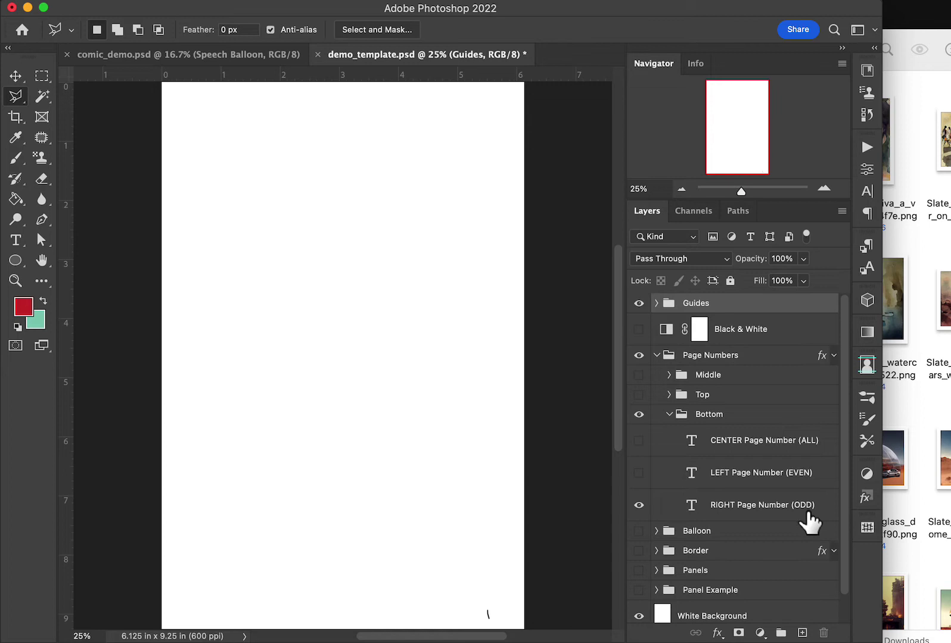
Step: Inspect the Top page-number group's layers, leaving the Top numbers hidden
left_click(640, 394)
left_click(641, 414)
left_click(675, 397)
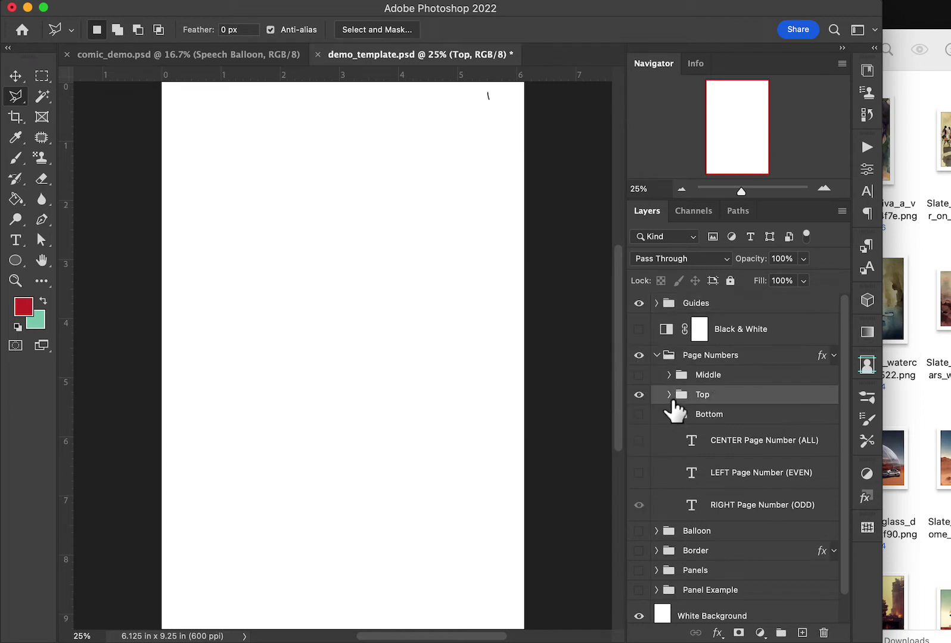
left_click(670, 395)
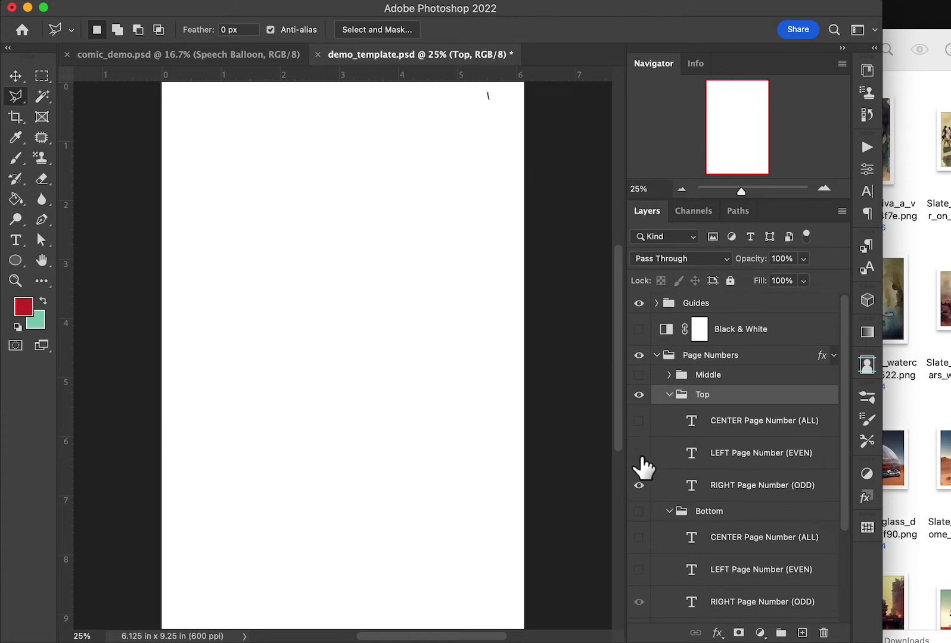
left_click(638, 422)
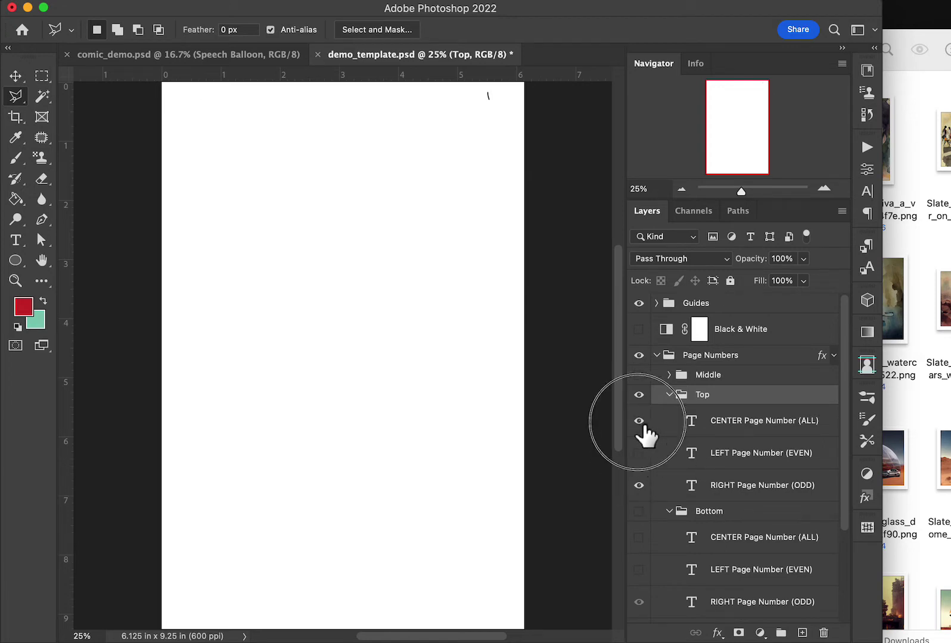
left_click(639, 423)
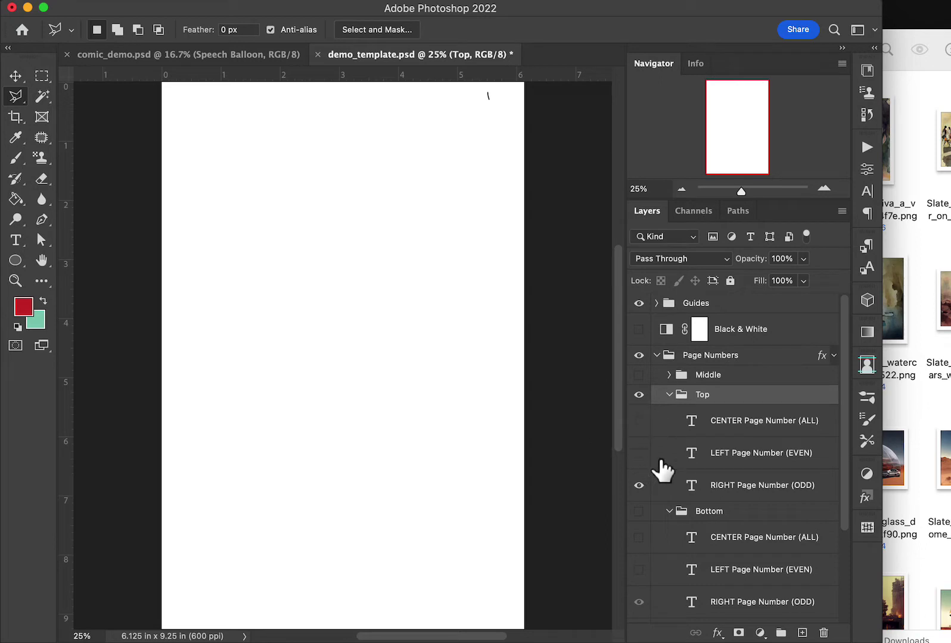
left_click(640, 400)
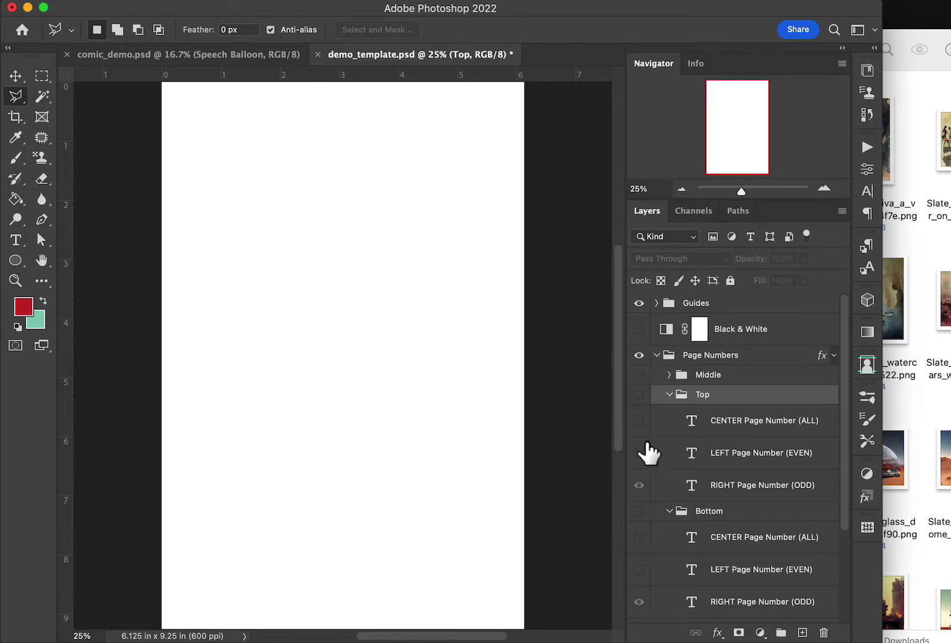
Step: Collapse the Bottom, Middle and Top page-number groups and turn Bottom back on
left_click(668, 512)
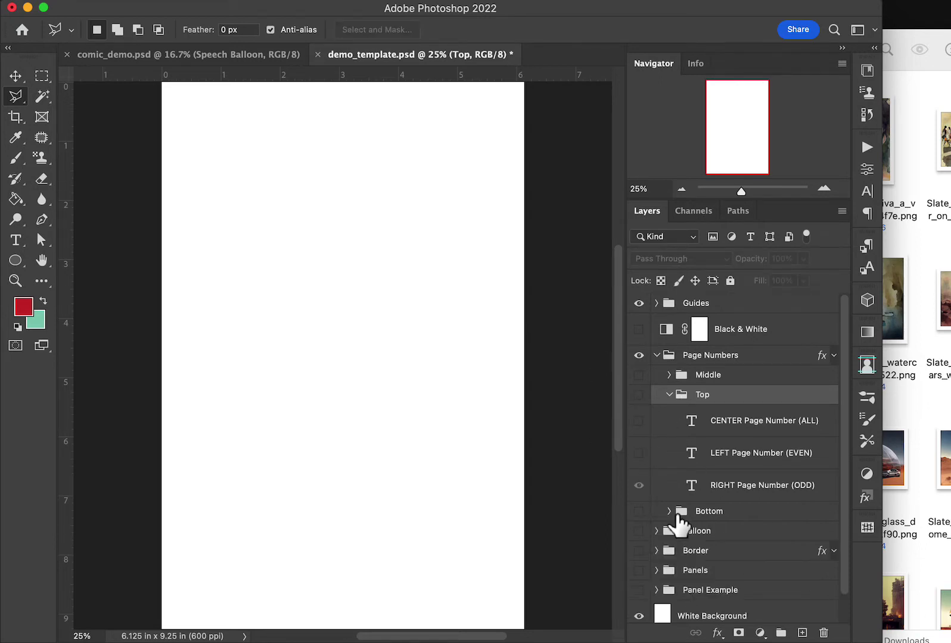
left_click(638, 376)
left_click(670, 375)
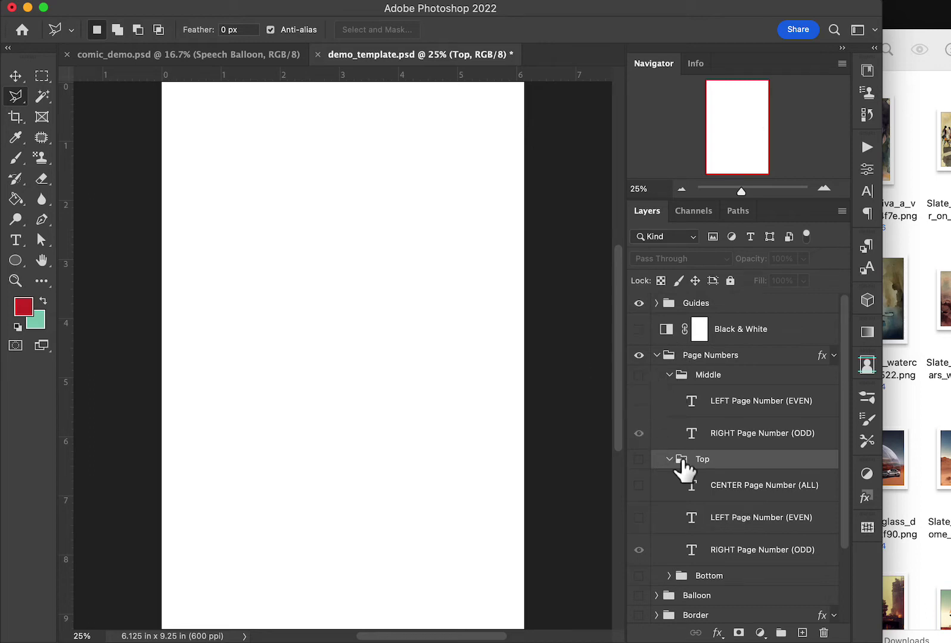
left_click(670, 375)
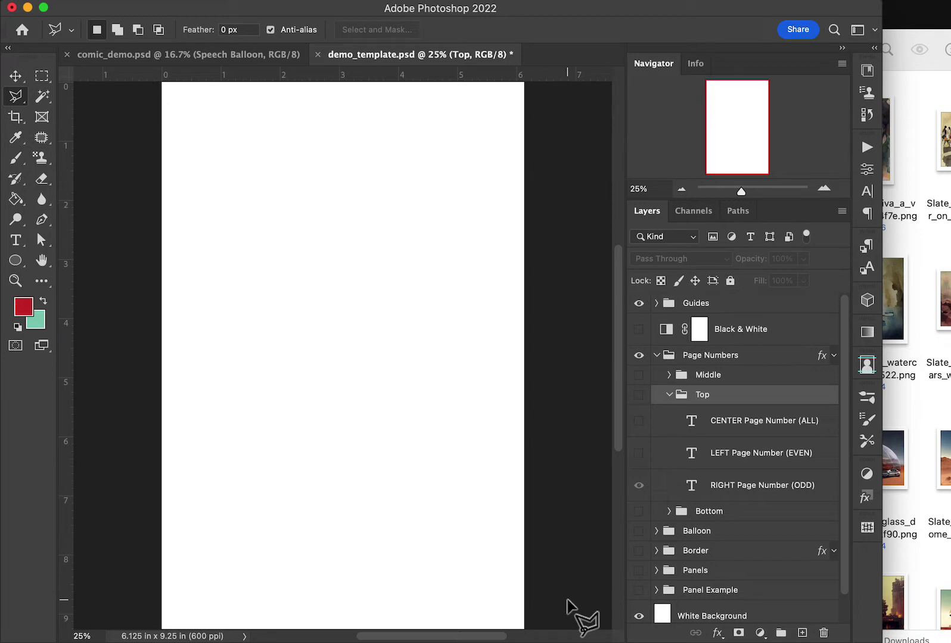
left_click(669, 395)
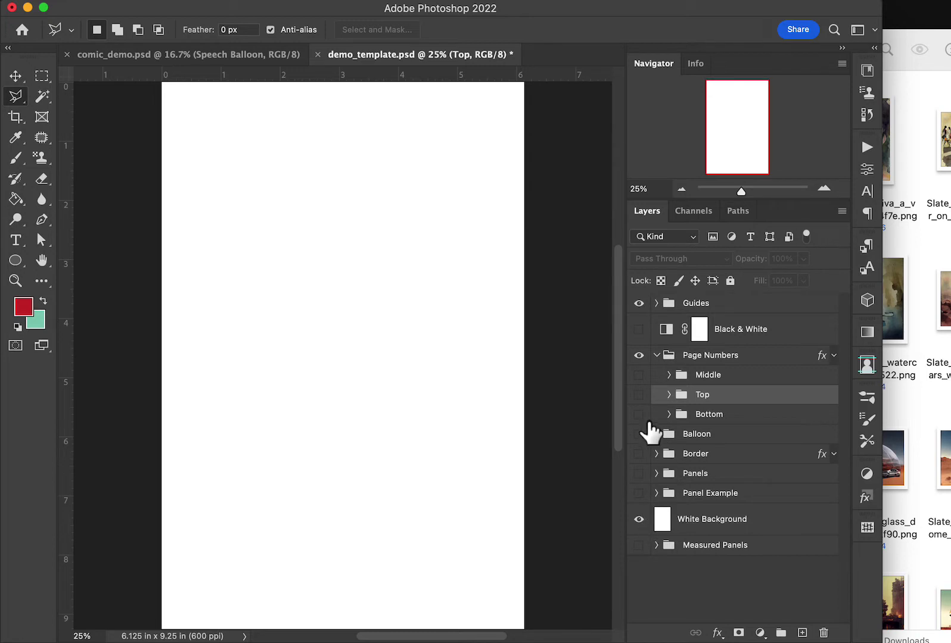
left_click(639, 415)
Step: Turn on Right Page BLEED and RIGHT Page Guide, fading the Guides group to 29% opacity
left_click(658, 305)
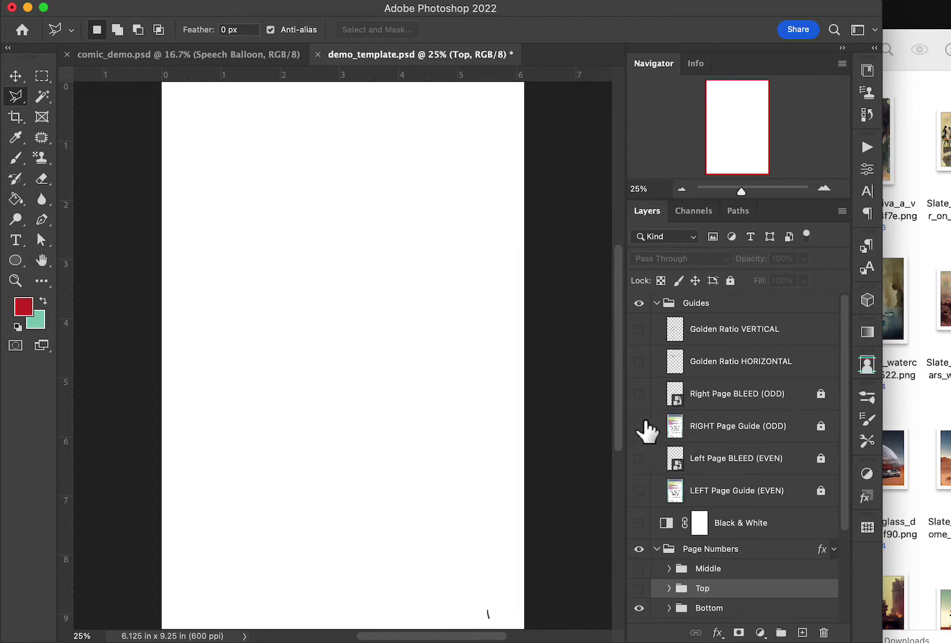
left_click(639, 393)
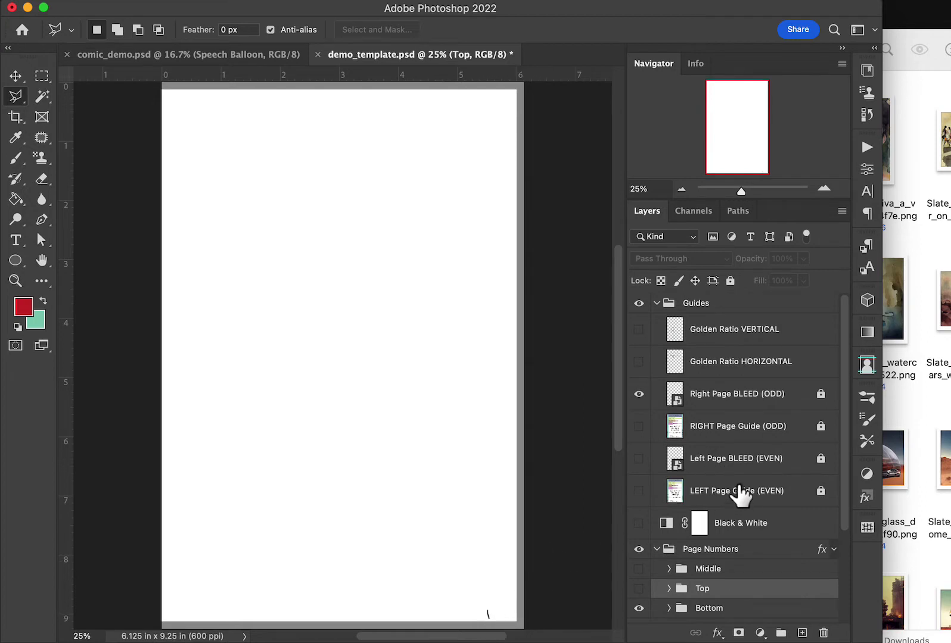
left_click(640, 426)
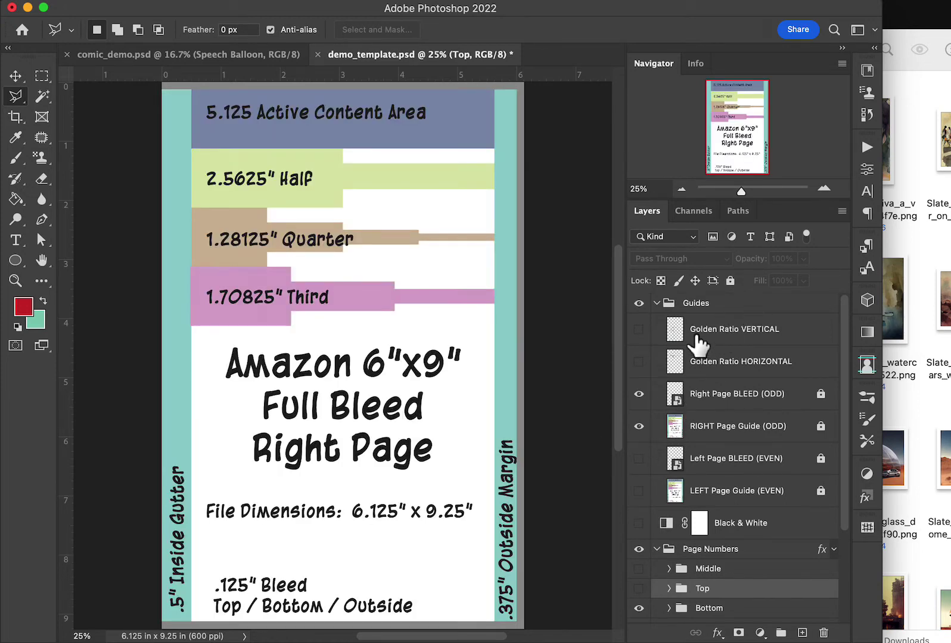
left_click(701, 311)
left_click_drag(770, 265, 714, 269)
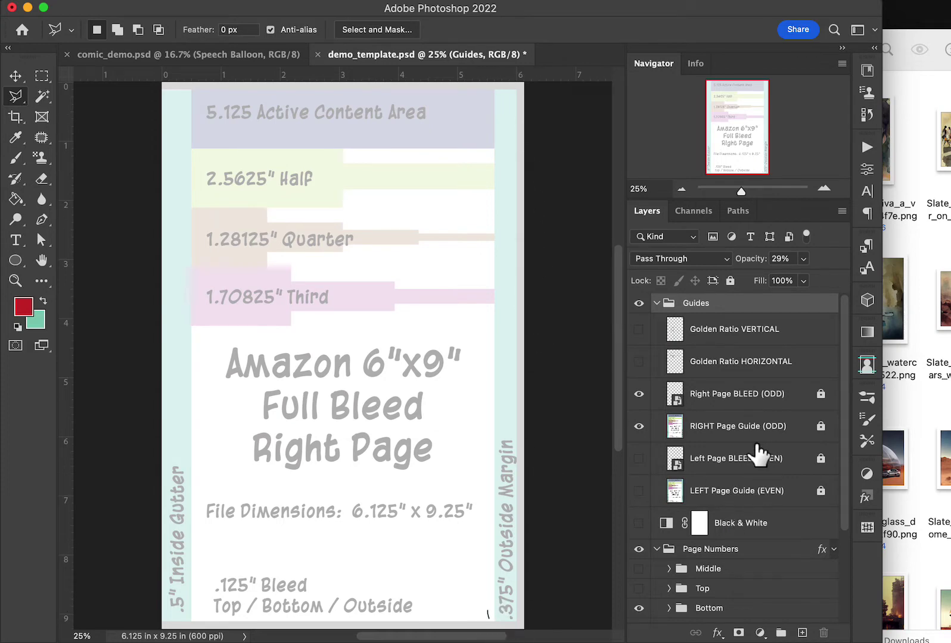
Step: Toggle the Middle, Top and Bottom page numbers, then reveal Page Numbers' effects
scroll(739, 447, "down", 3)
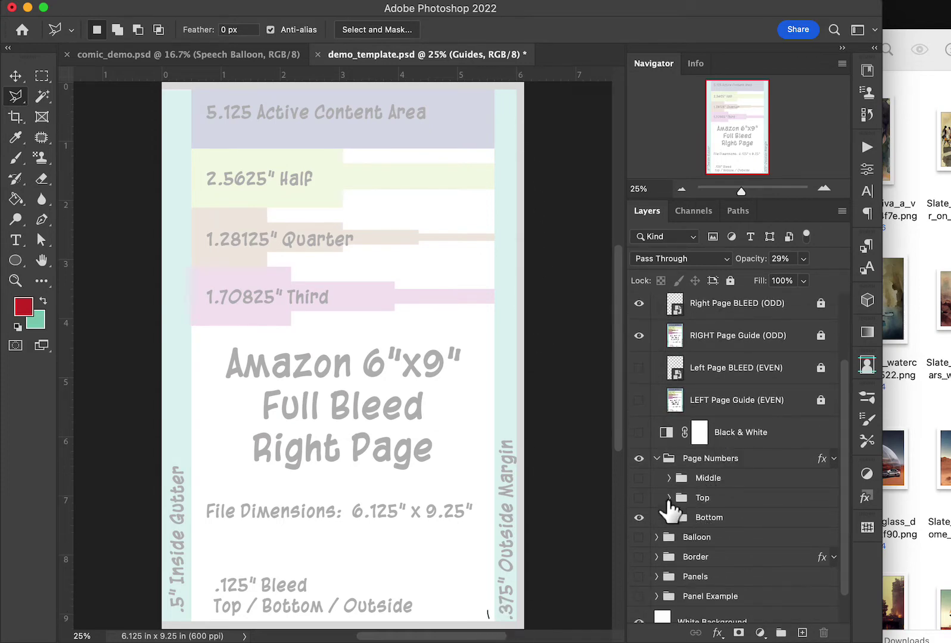
left_click(639, 479)
left_click(639, 516)
left_click(637, 498)
left_click(638, 516)
left_click(833, 459)
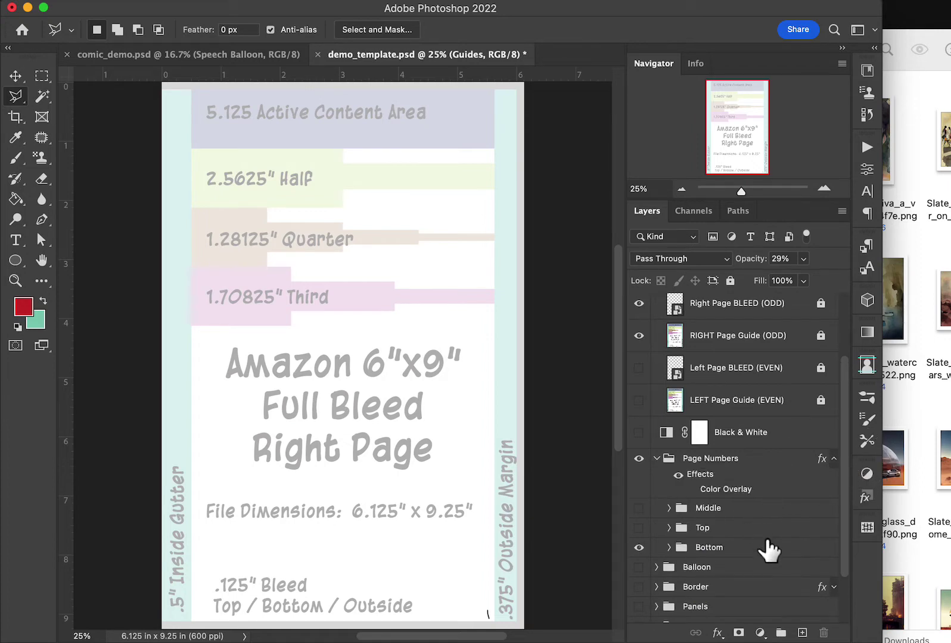
scroll(768, 551, "down", 2)
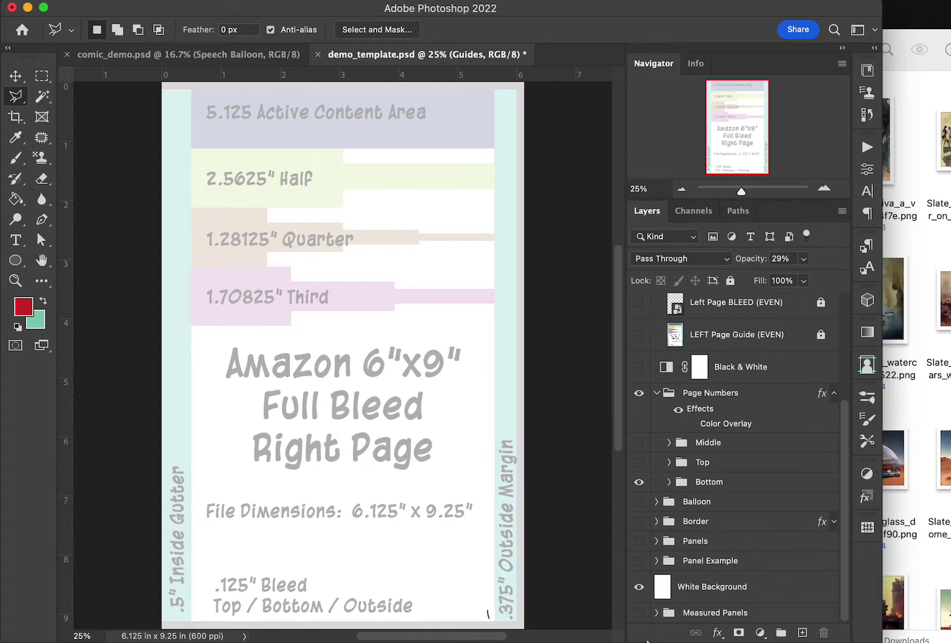
Step: Show the black page Border layer and hide the Guides group
left_click(639, 521)
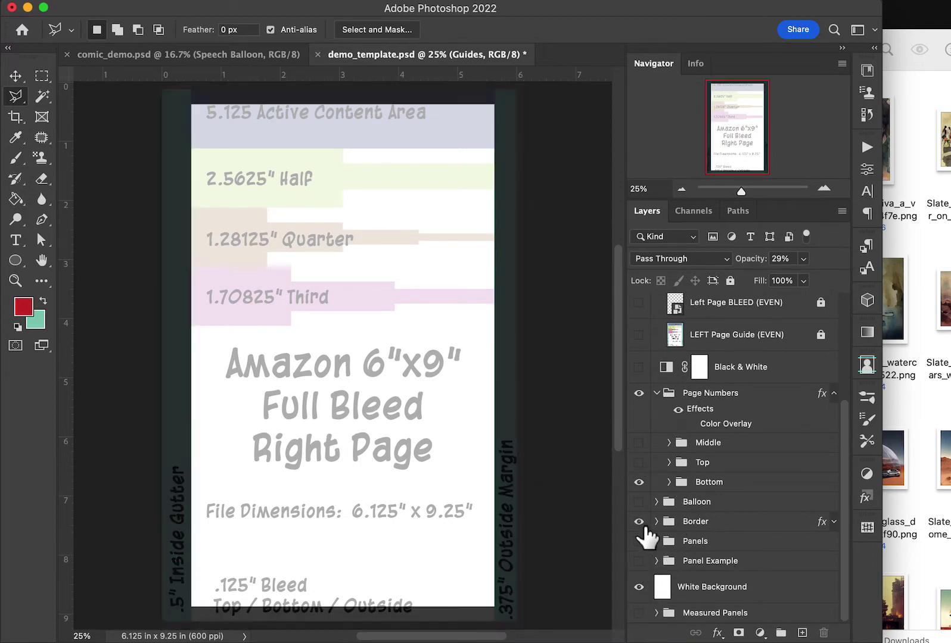
scroll(679, 417, "up", 5)
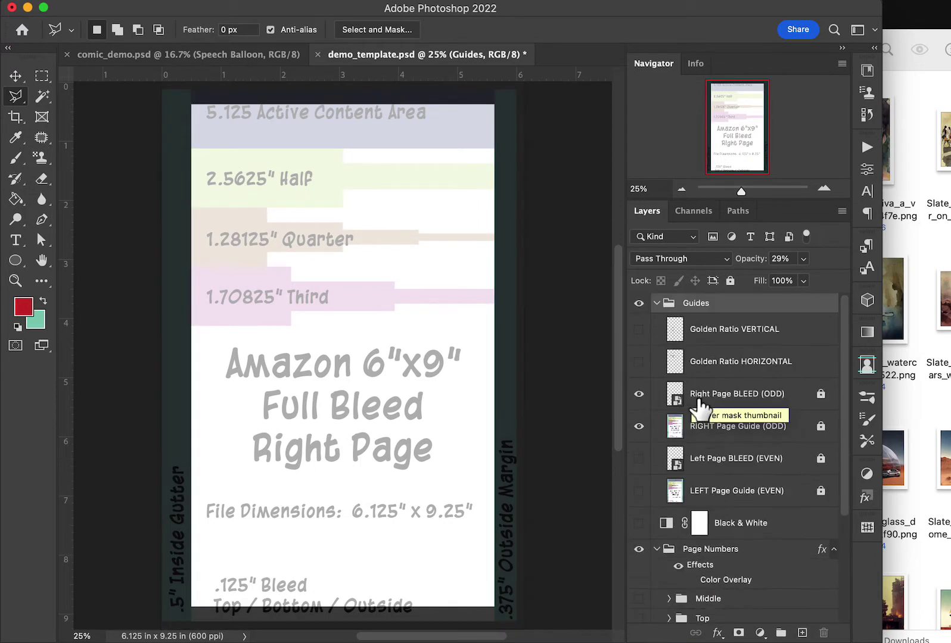
left_click(638, 303)
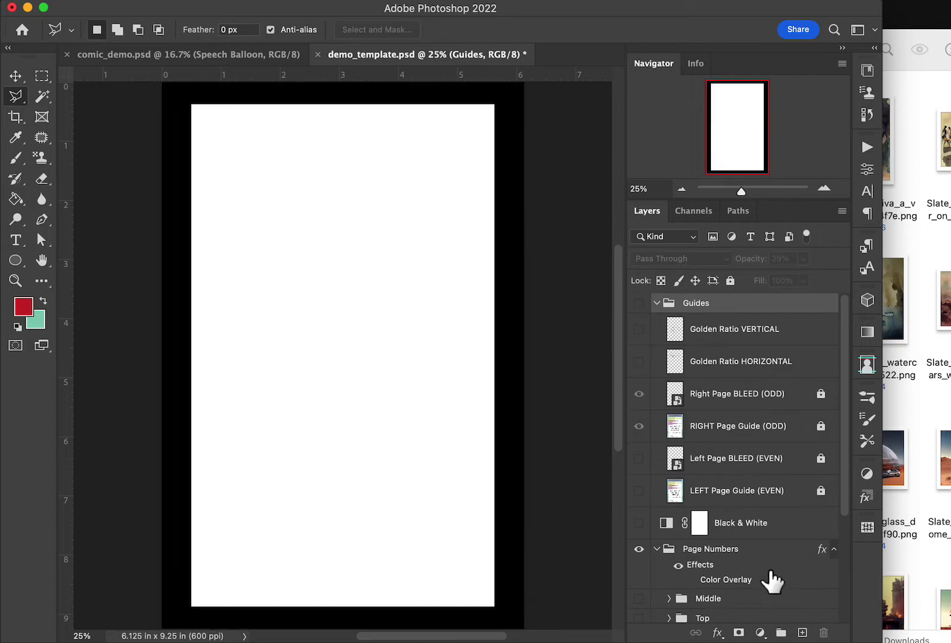
scroll(769, 578, "down", 4)
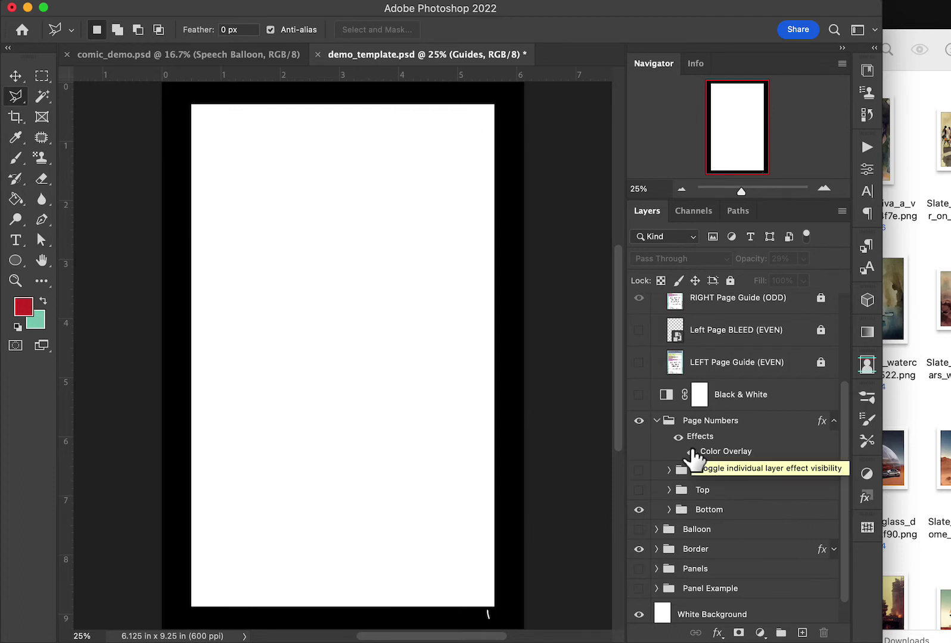
Step: Change the Page Numbers Color Overlay from white to dark red #7d1212
double_click(726, 451)
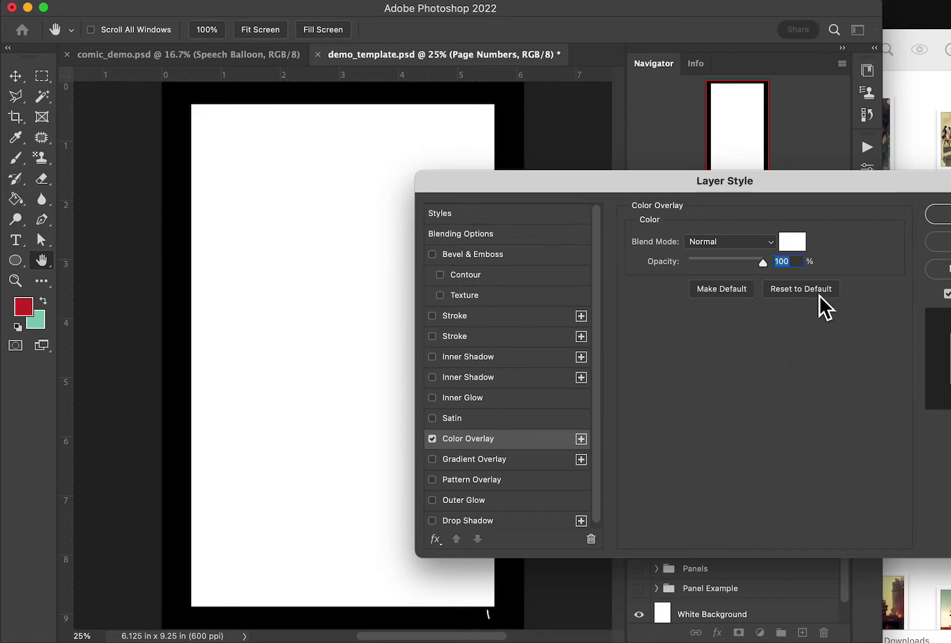
left_click(792, 242)
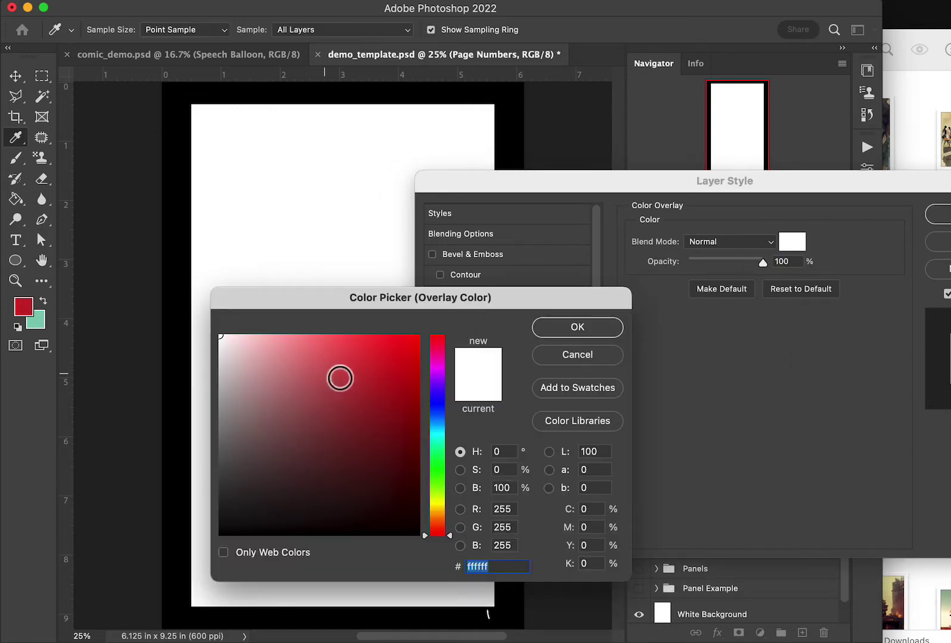
left_click(337, 371)
left_click(390, 433)
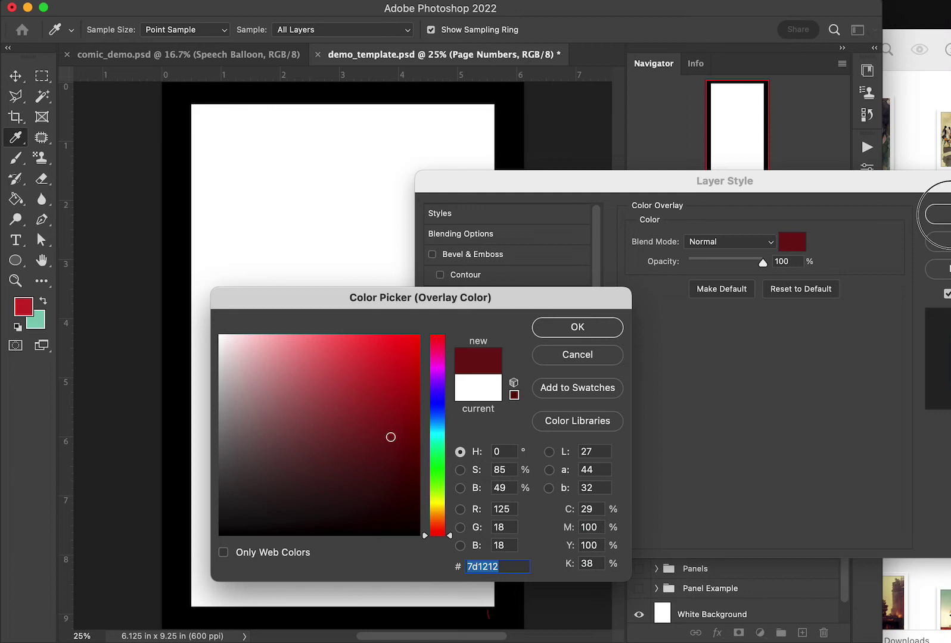
left_click(581, 328)
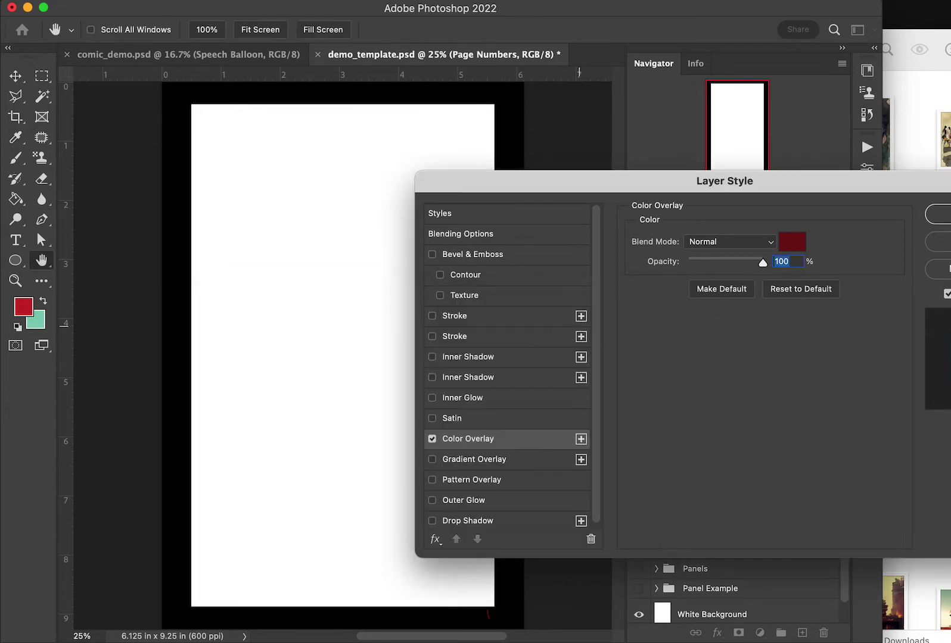
left_click(940, 215)
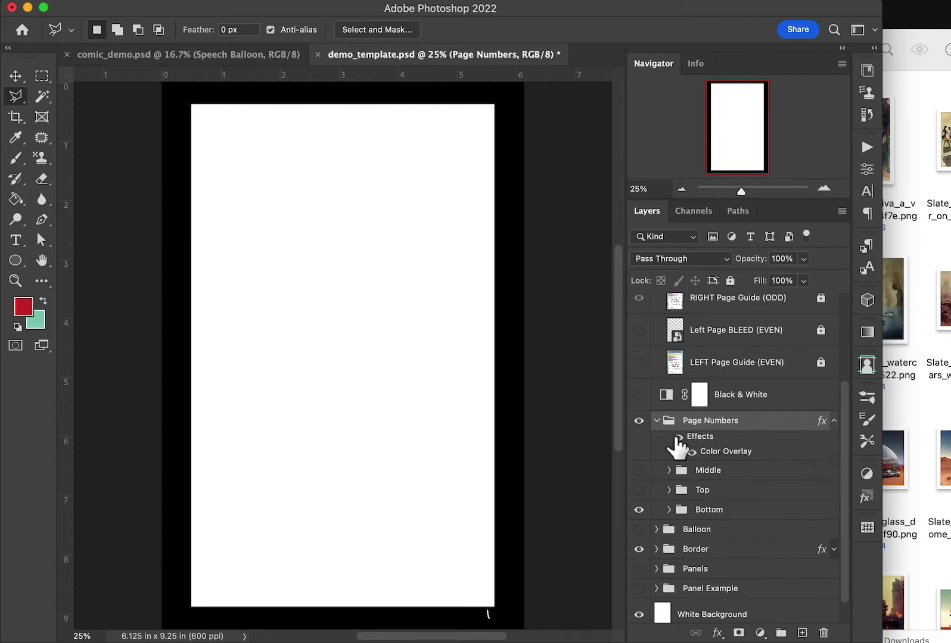
Step: Collapse the Page Numbers group, then show and expand the Panel Example group
left_click(834, 421)
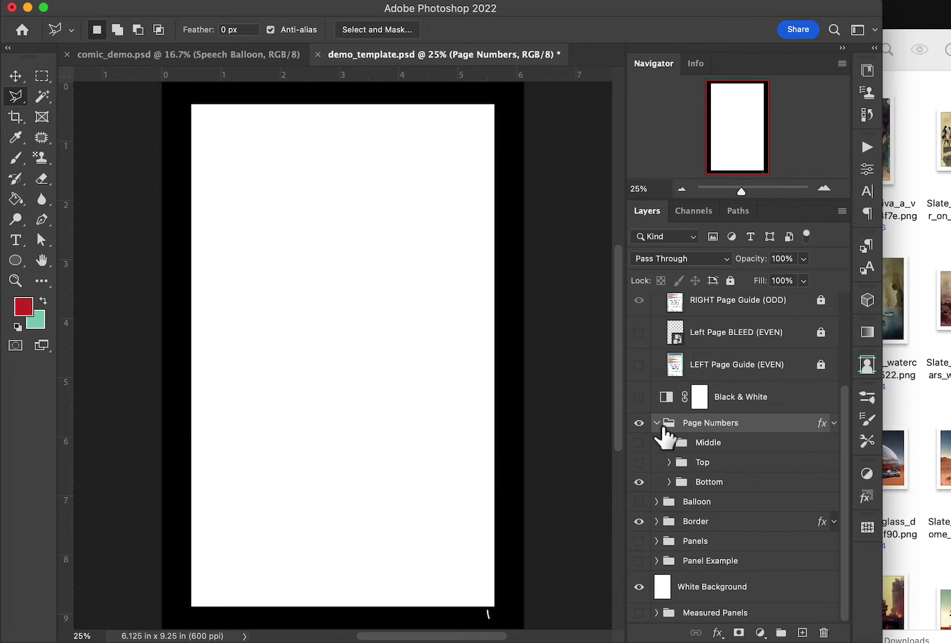
left_click(657, 423)
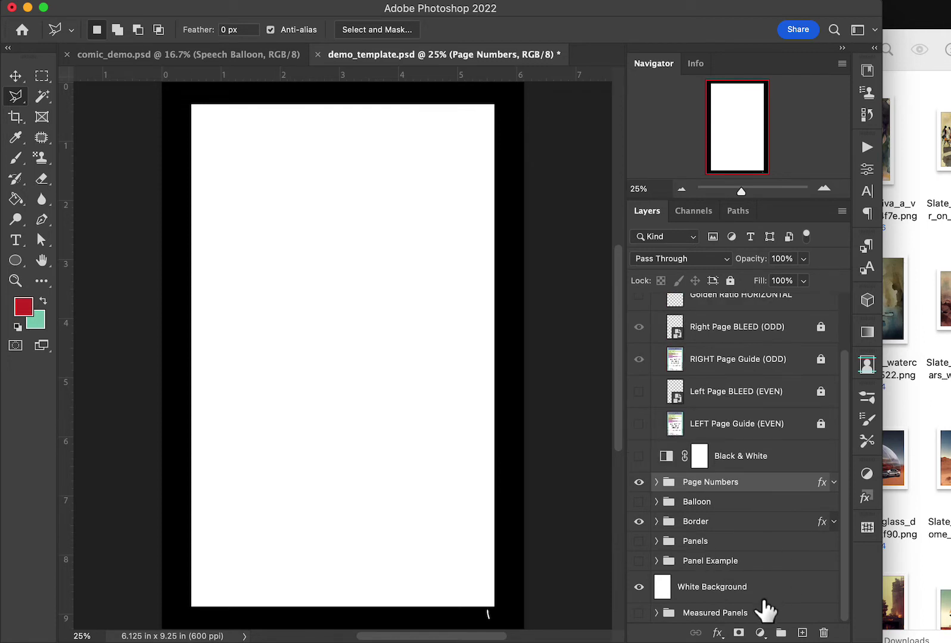
left_click(638, 561)
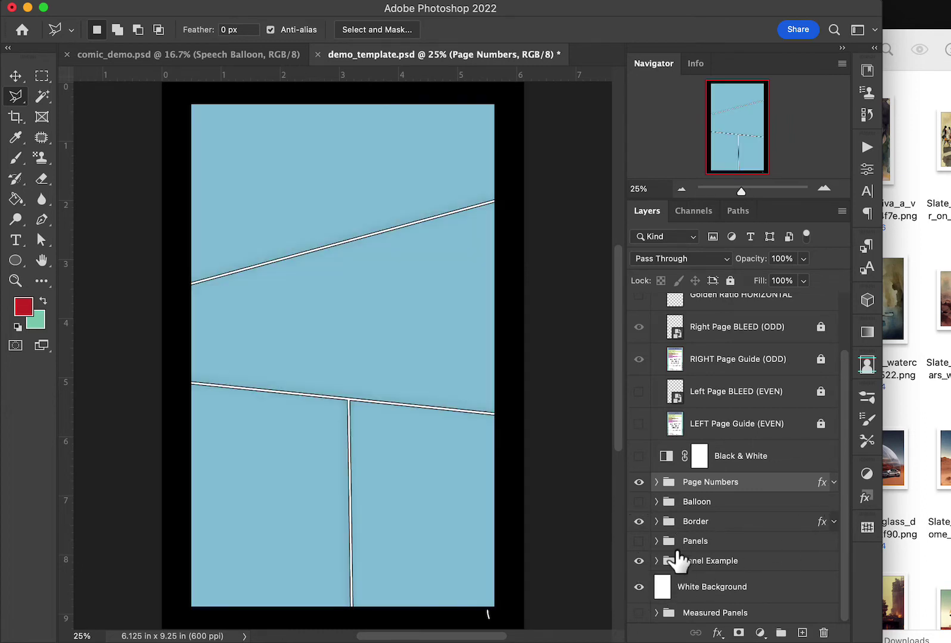
left_click(656, 561)
Step: Toggle the Panel Example's stroke and shadow effects off and back on to compare
scroll(754, 539, "down", 2)
scroll(756, 538, "down", 3)
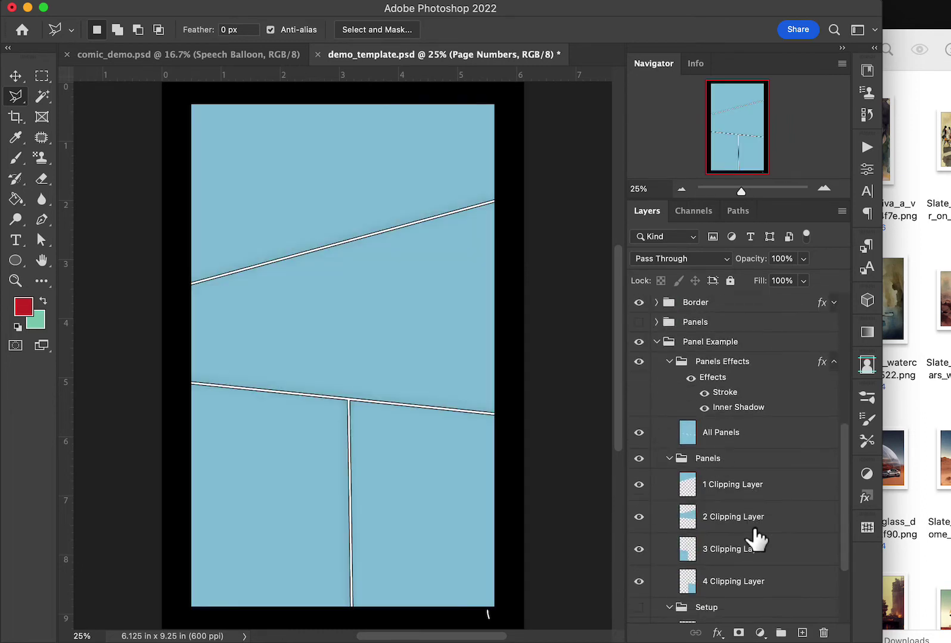
scroll(777, 513, "down", 1)
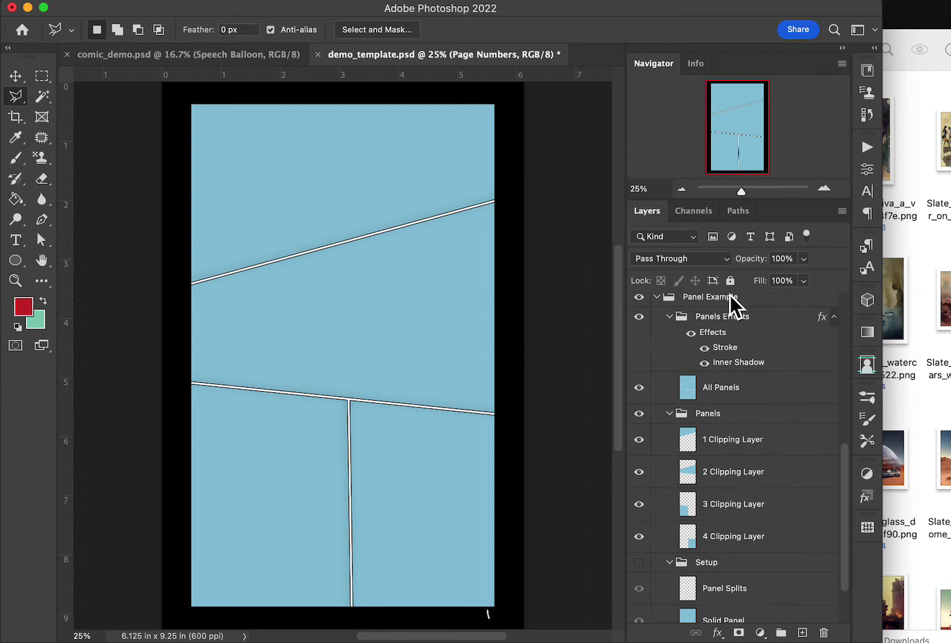
left_click(639, 317)
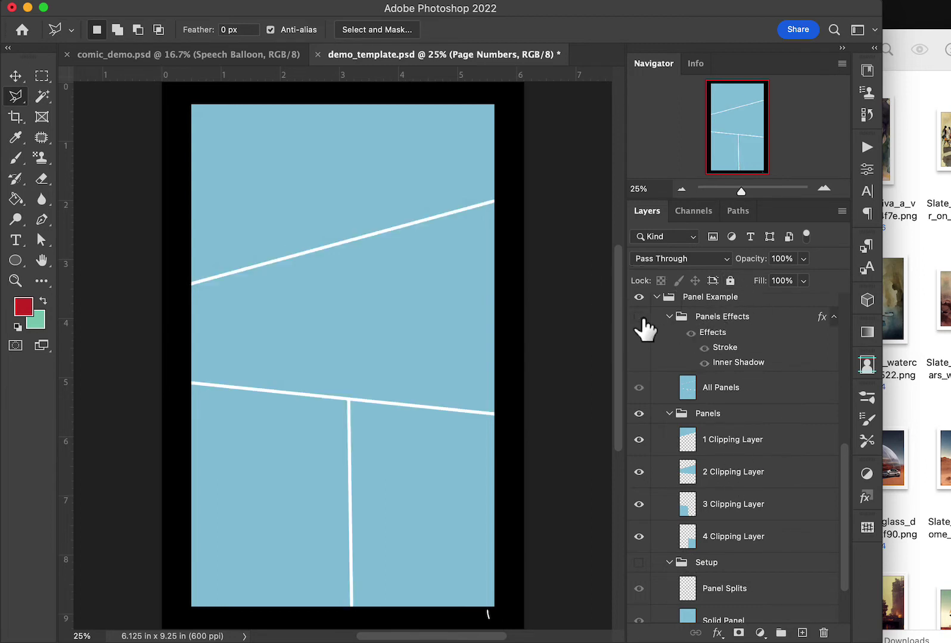
left_click(639, 317)
Step: Place the stairs watercolor and clip it to 3 Clipping Layer
left_click(695, 443)
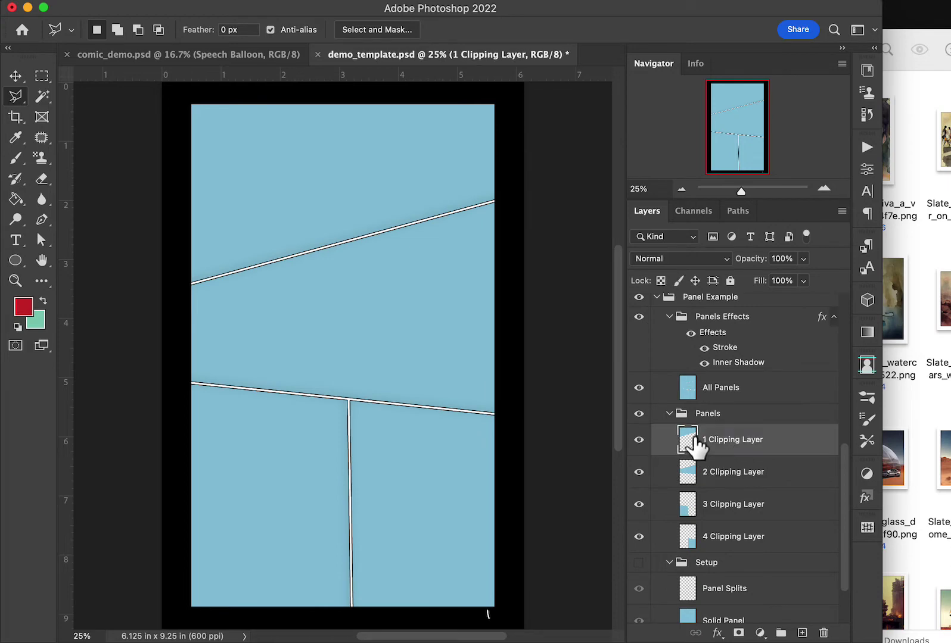
left_click(940, 369)
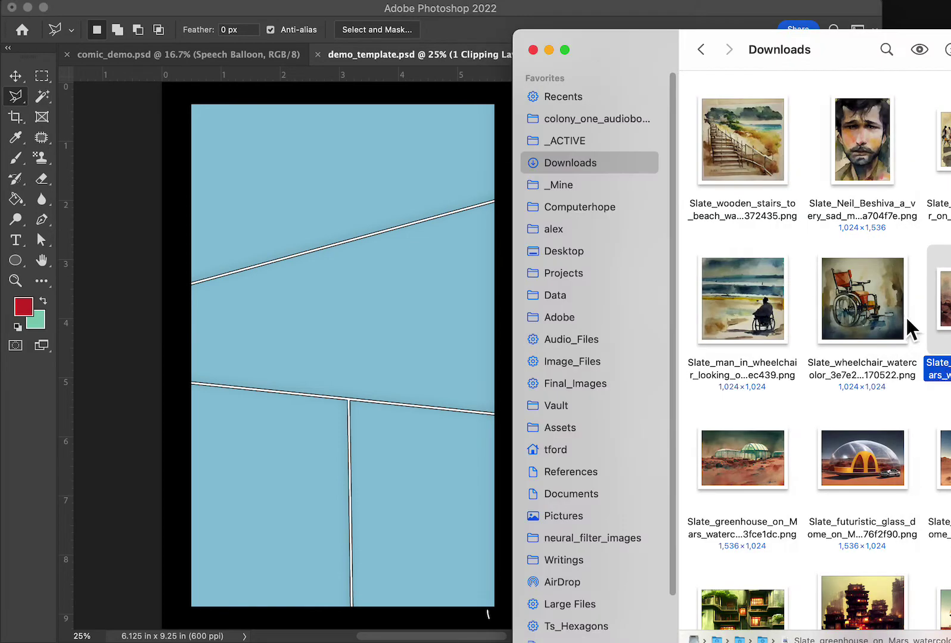
left_click_drag(753, 137, 345, 292)
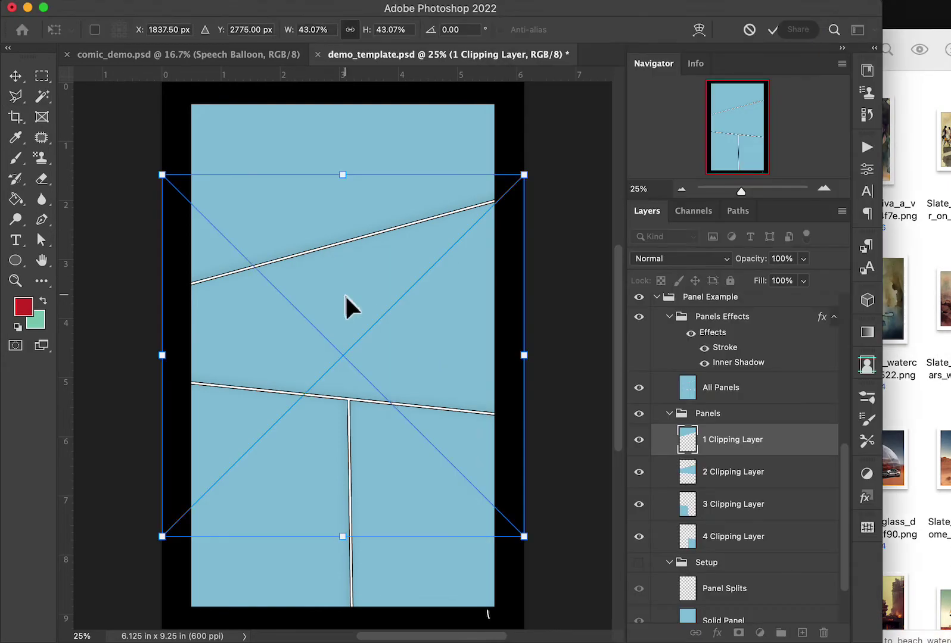
key("Return")
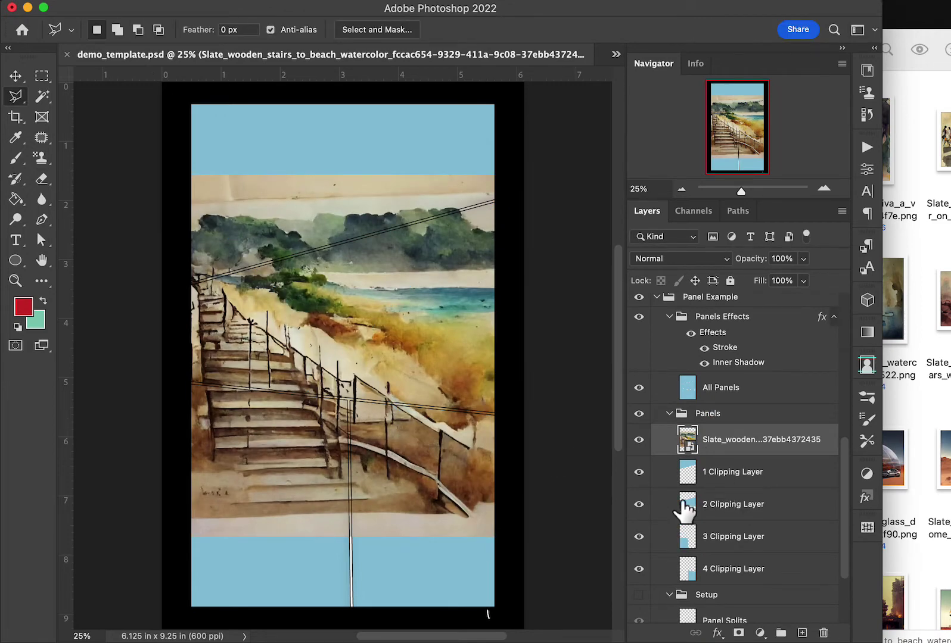
left_click_drag(690, 448, 685, 524)
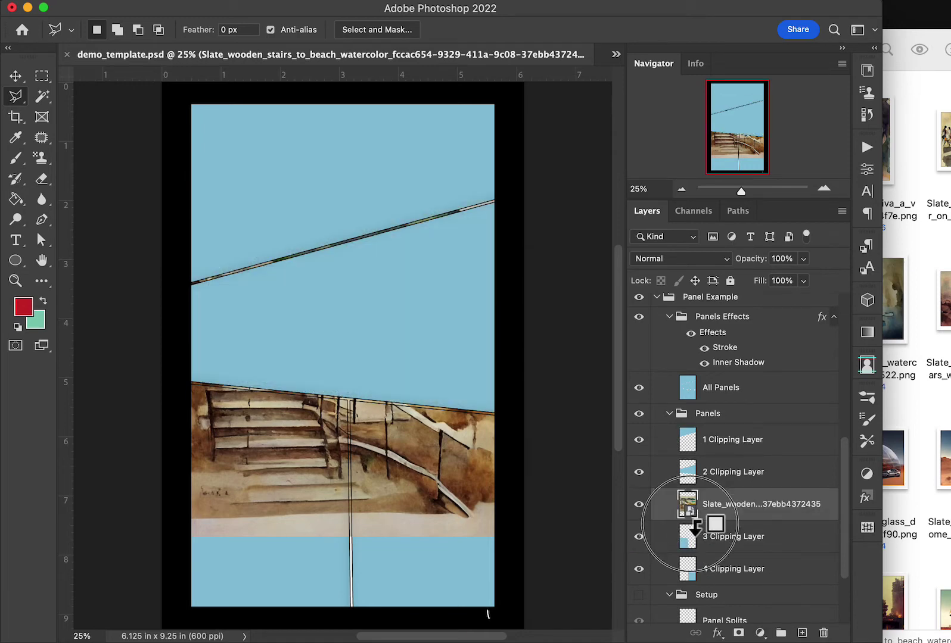
left_click(688, 520, "alt")
Step: Scale the stairs image to about 28% and position it to fill the lower-left panel
key("v")
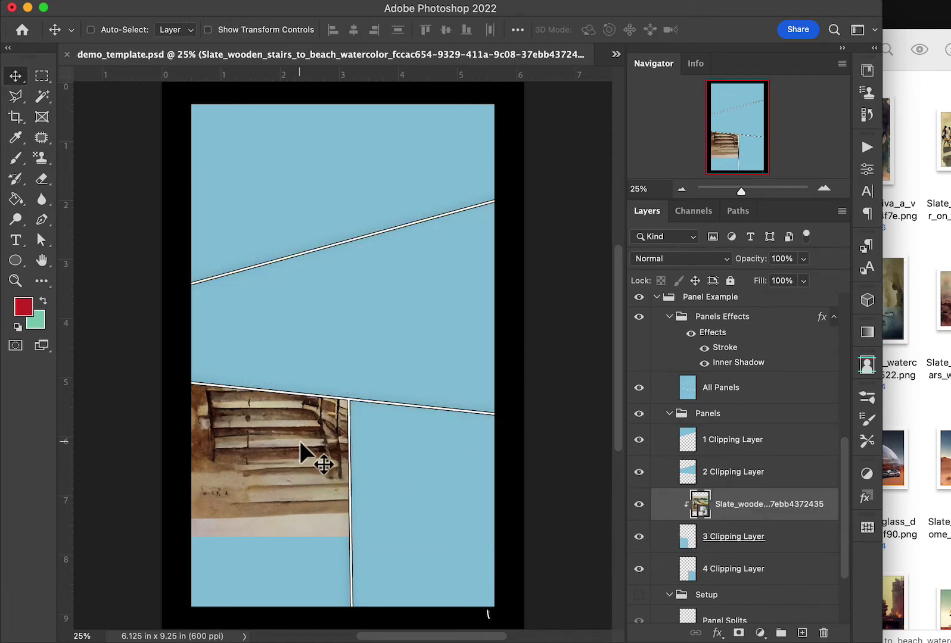
left_click_drag(299, 440, 291, 539)
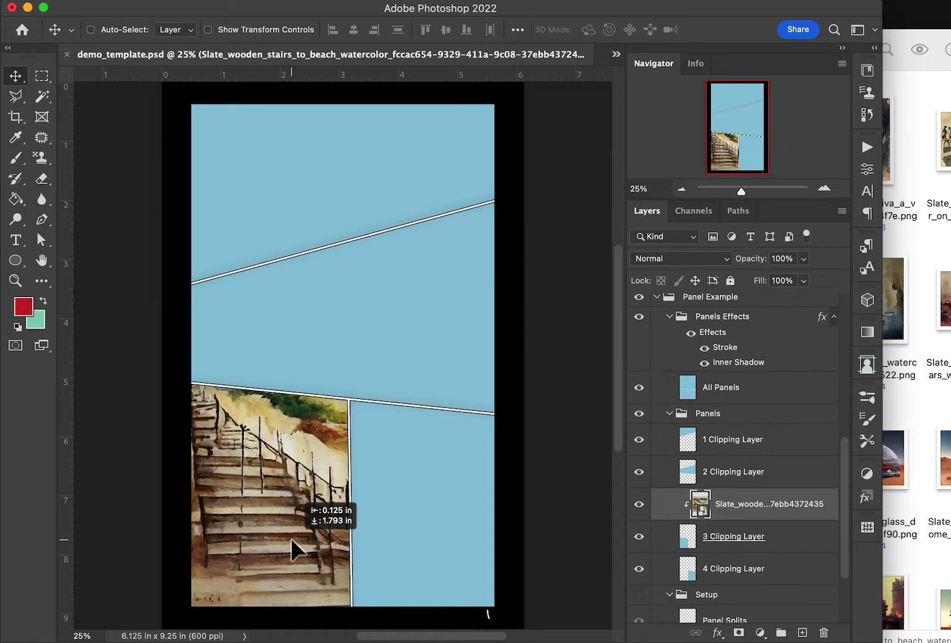
key("ctrl+t")
left_click_drag(516, 281, 390, 403)
left_click_drag(292, 542, 318, 500)
left_click_drag(416, 601, 391, 623)
key("Return")
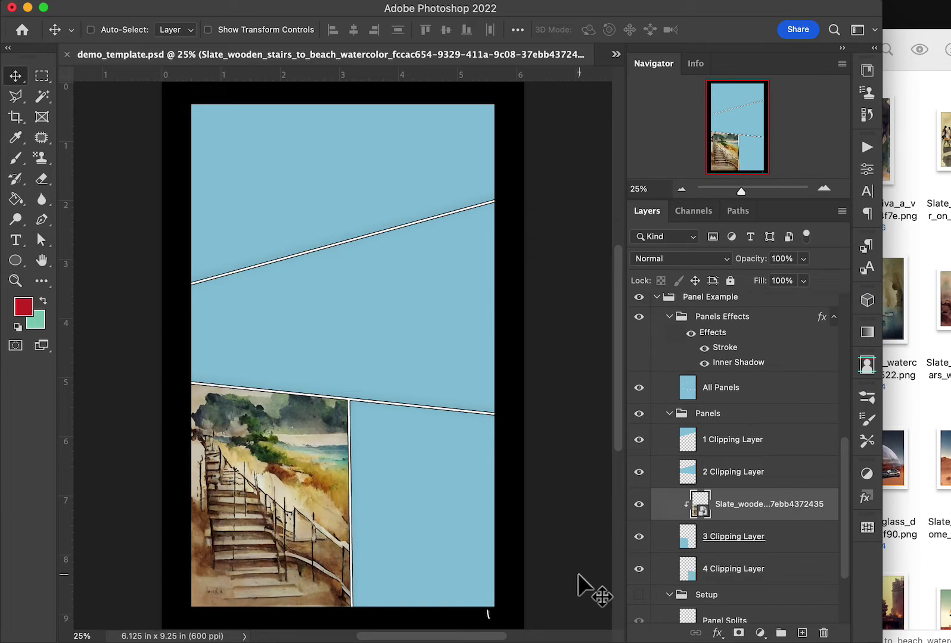
Step: Collapse the groups, hide Panel Example, and select the Panel Setup group
left_click(676, 421)
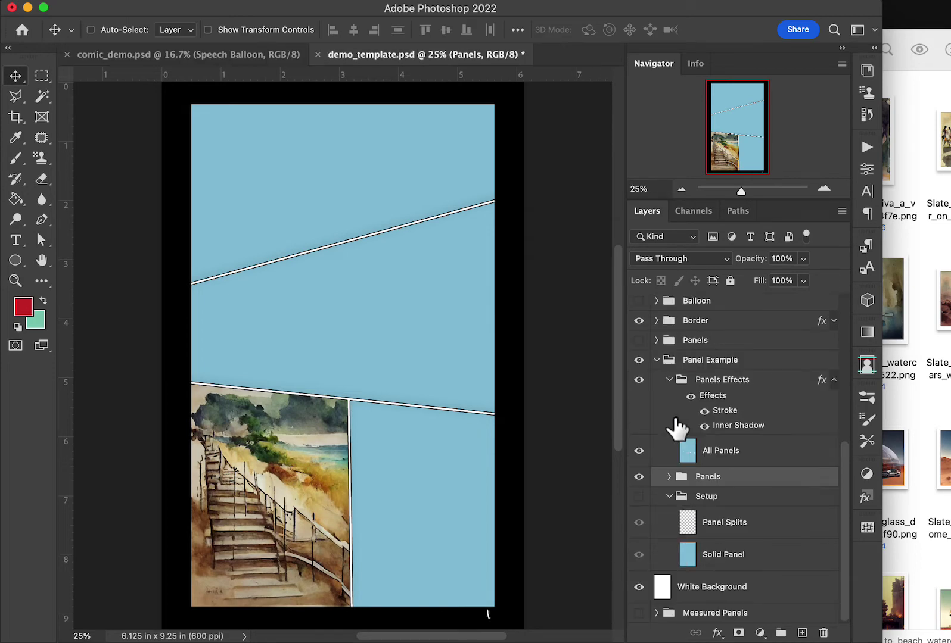
left_click(657, 360)
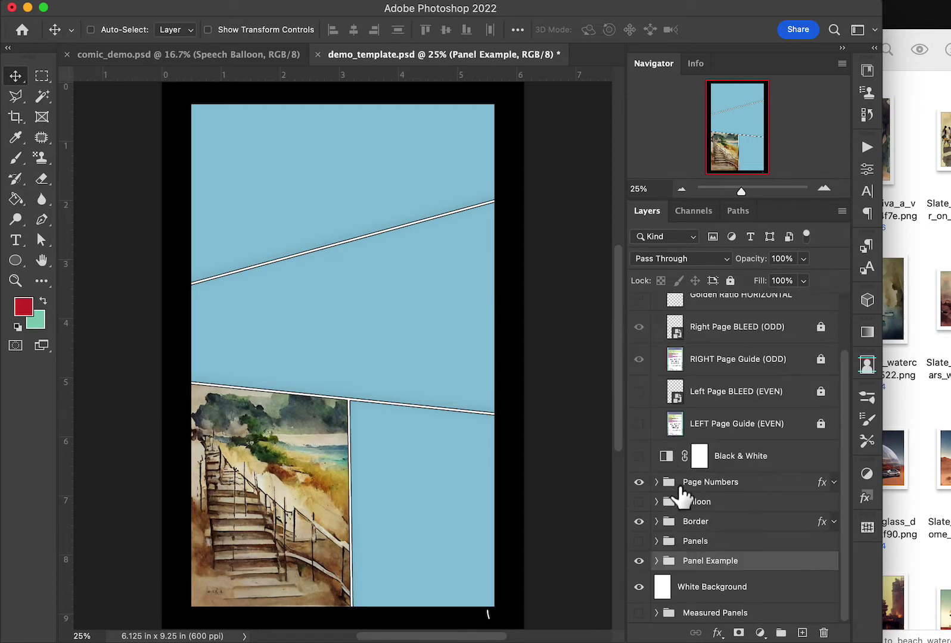
left_click(638, 561)
left_click(657, 541)
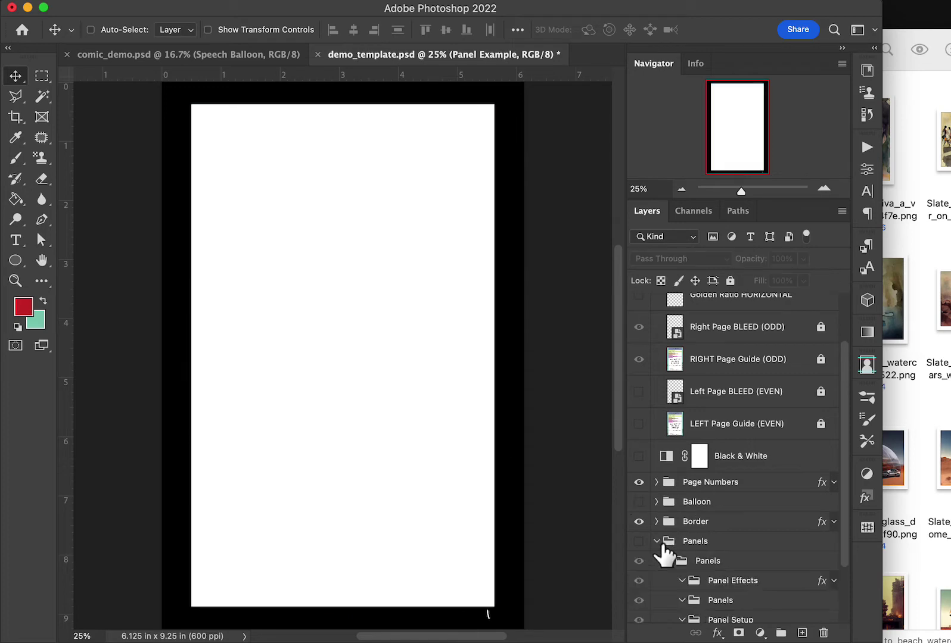
scroll(785, 536, "down", 3)
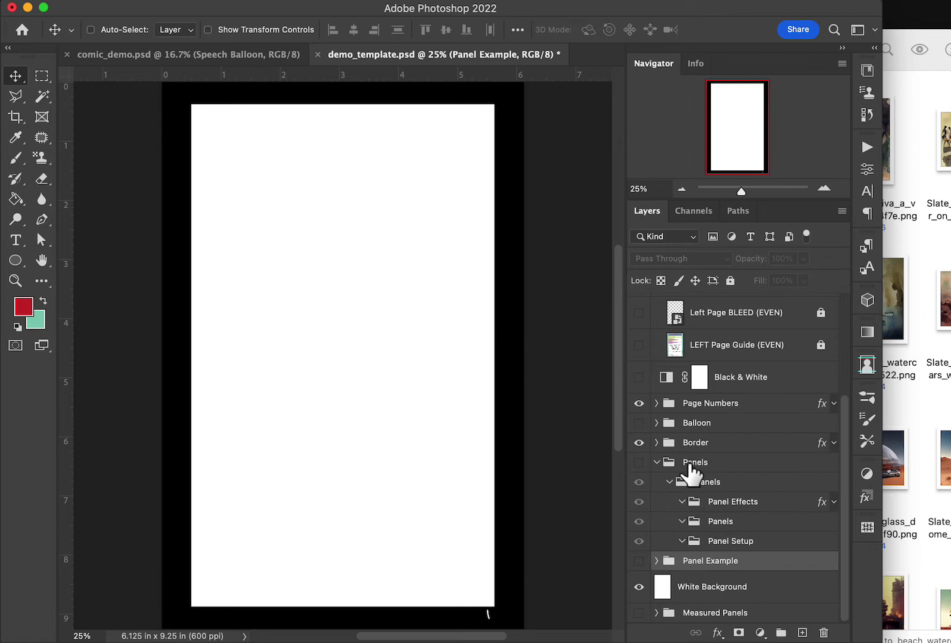
left_click(711, 544)
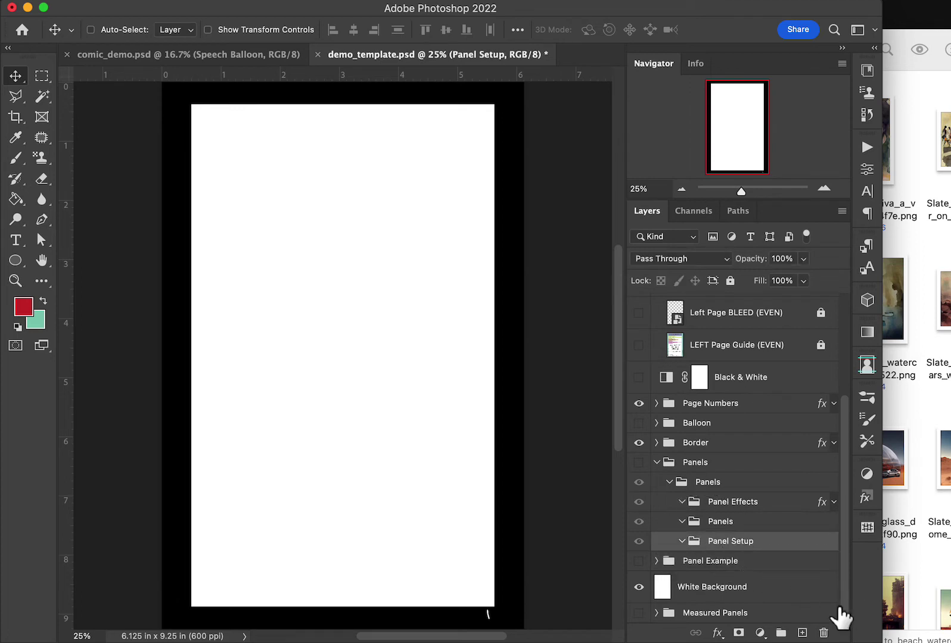
Step: Fill a new Panel Setup layer solid teal, show Panels, and add an empty layer above
left_click(809, 636)
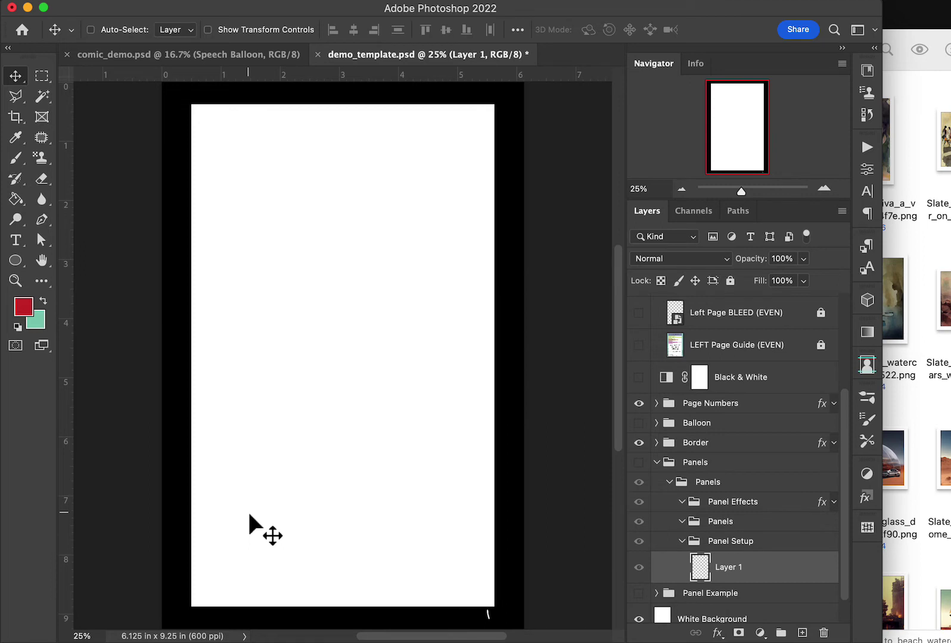
key("x")
key("g")
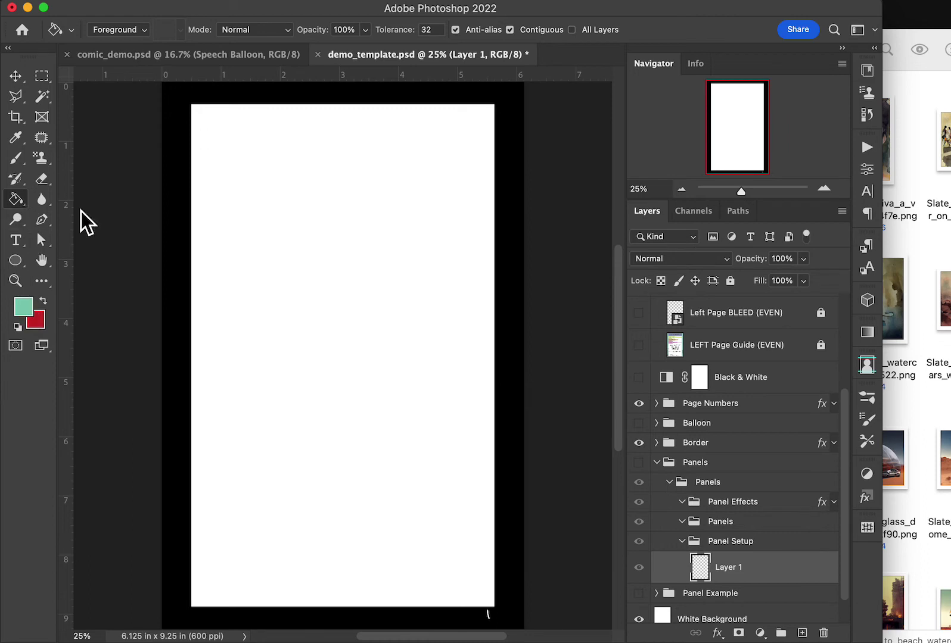
left_click(308, 270)
left_click(638, 463)
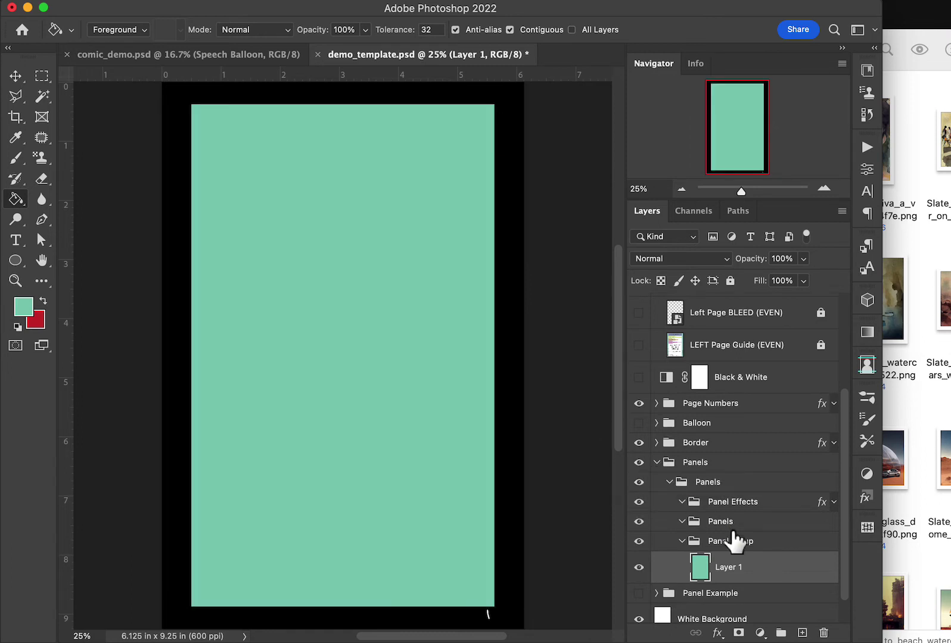
left_click(802, 632)
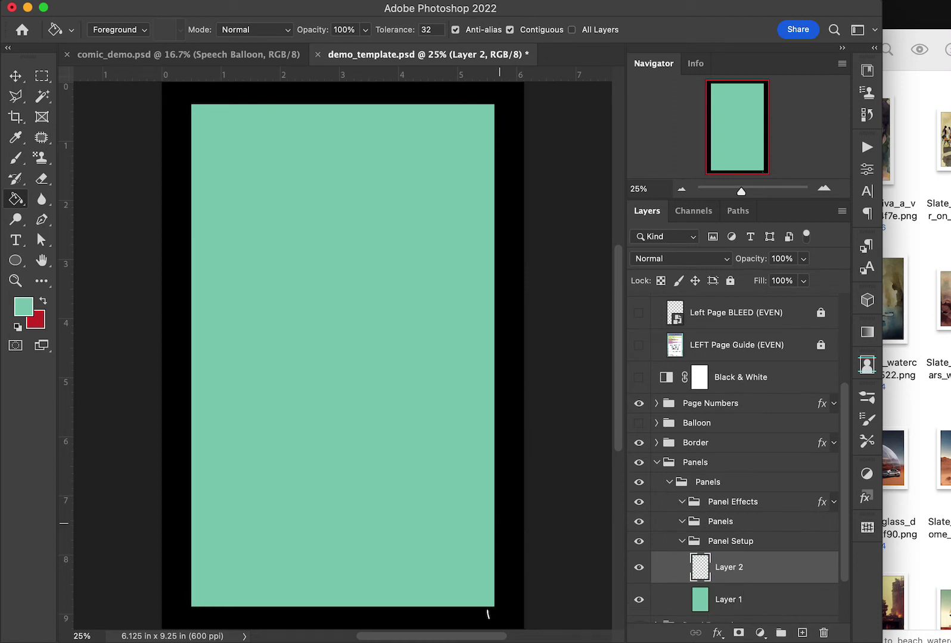
Step: Set white as foreground and check the Brush tool's 70 px, 100% hardness settings
key("d")
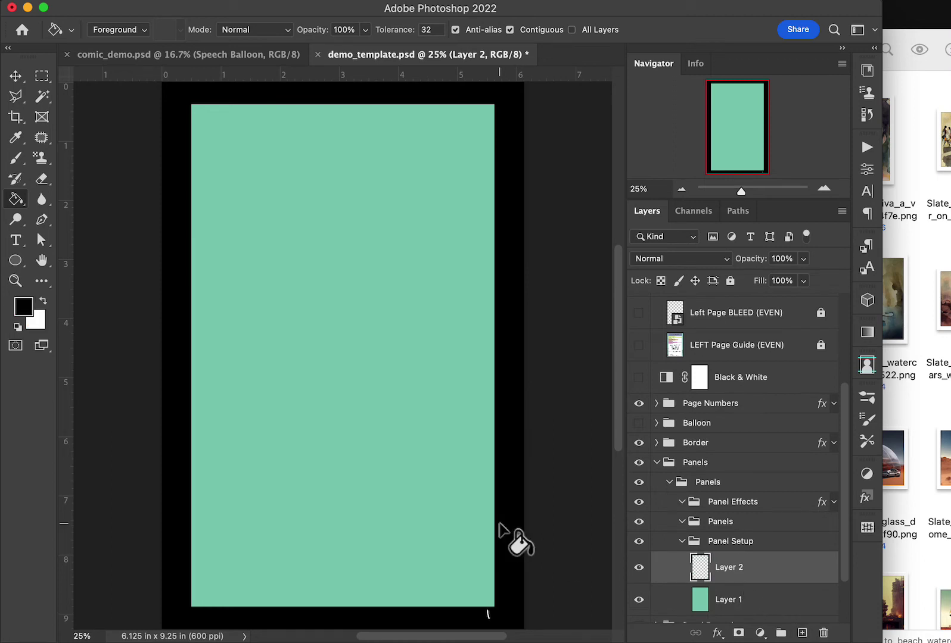
key("x")
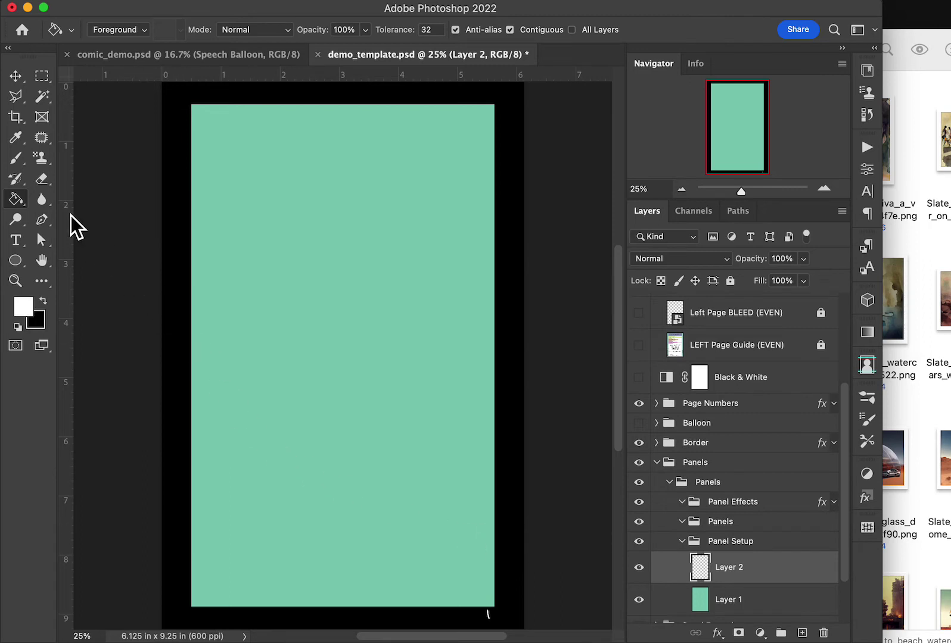
left_click(16, 158)
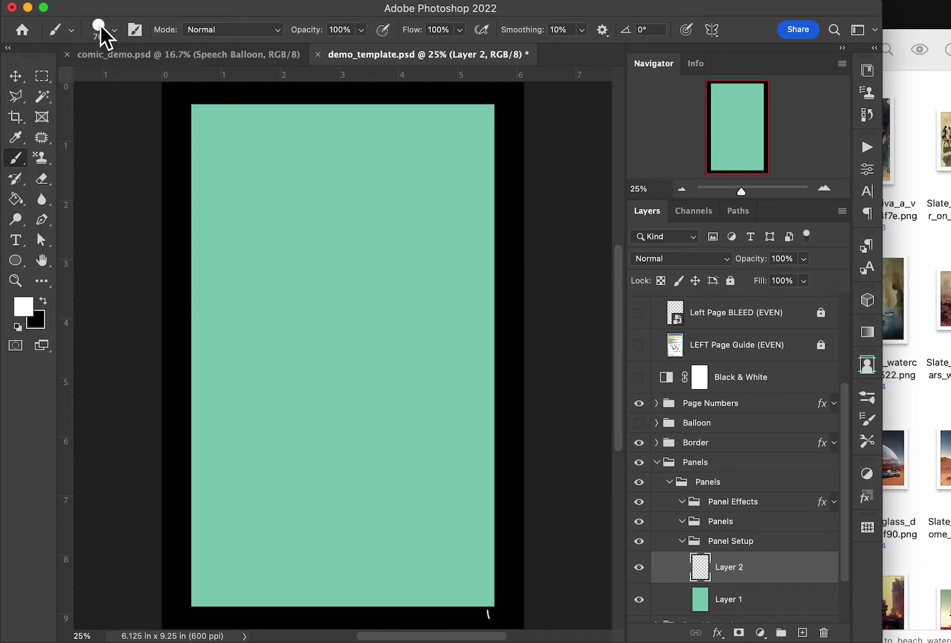
left_click(101, 25)
left_click(102, 27)
left_click(868, 397)
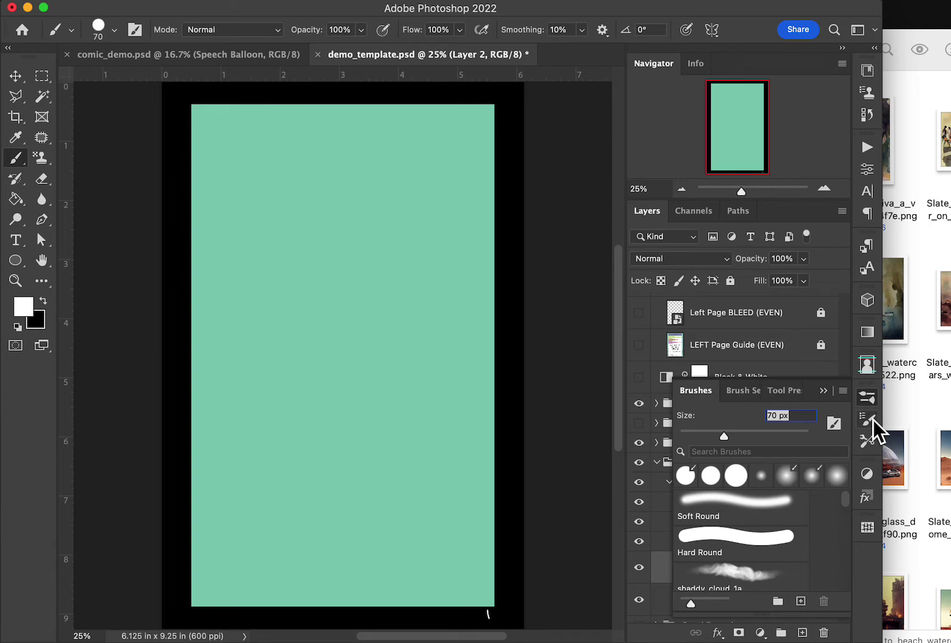
left_click(872, 419)
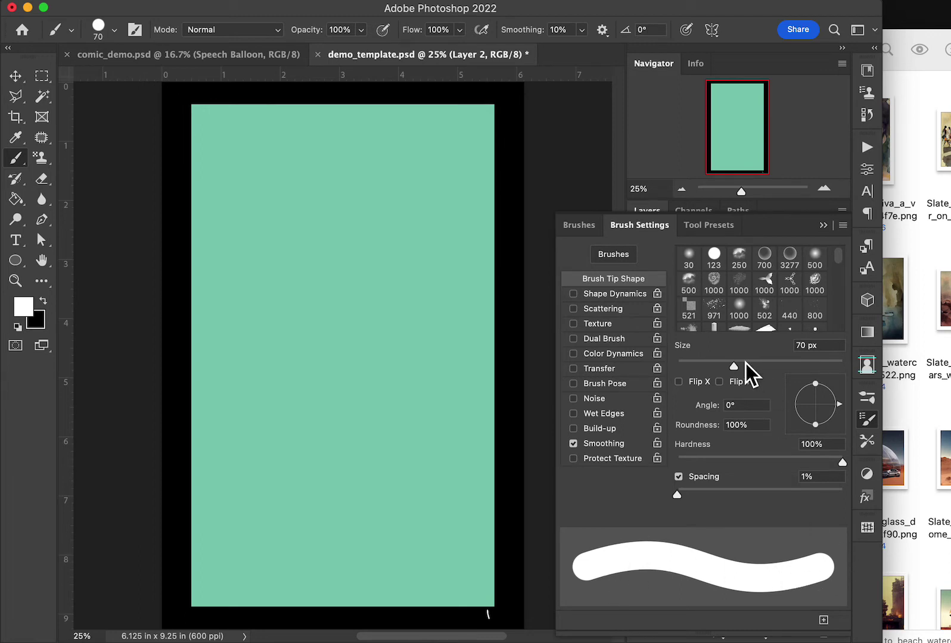
Step: Paint straight white divider lines across the upper page and down to the page bottom
left_click(869, 418)
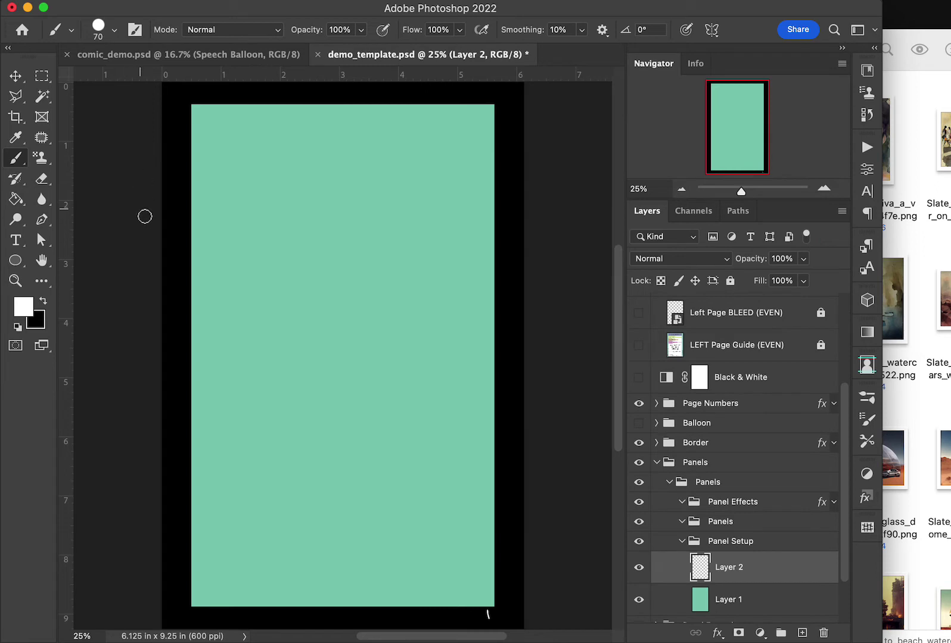
left_click(553, 343, "shift")
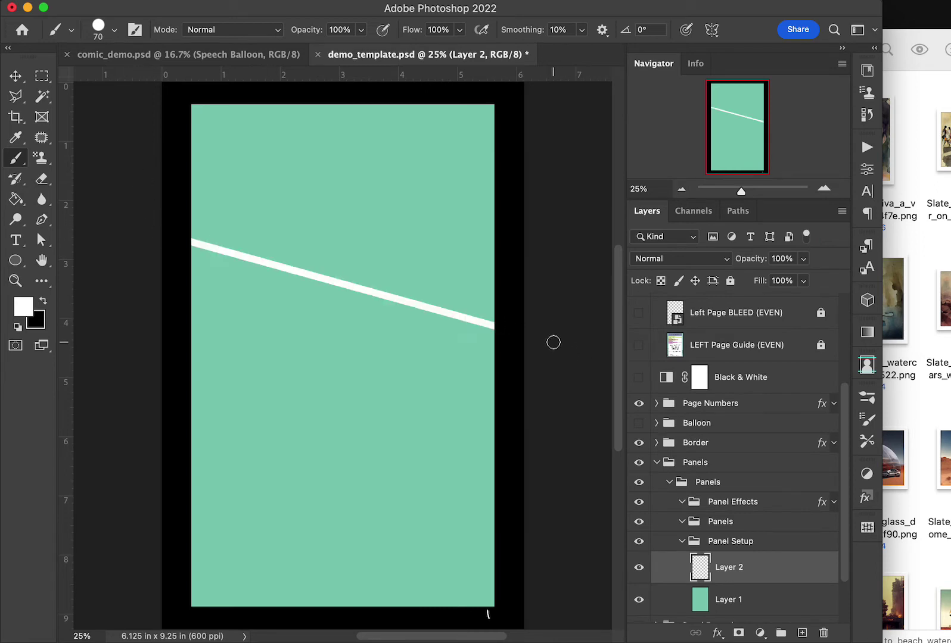
mouse_move(414, 310)
left_mouse_down()
mouse_move(367, 323)
mouse_move(315, 435)
mouse_move(318, 513)
mouse_move(340, 574)
mouse_move(366, 590)
left_mouse_up()
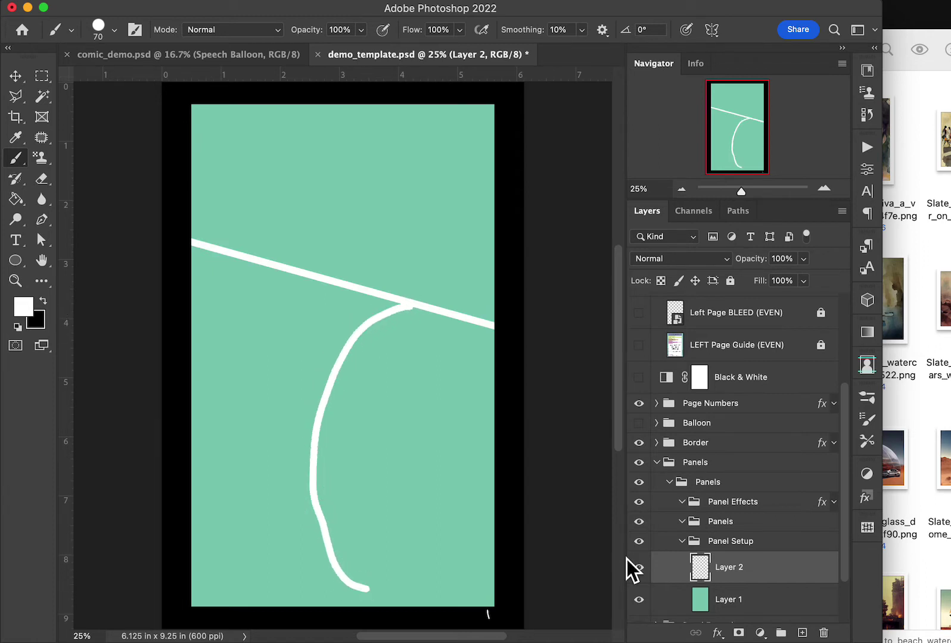
key("super+z")
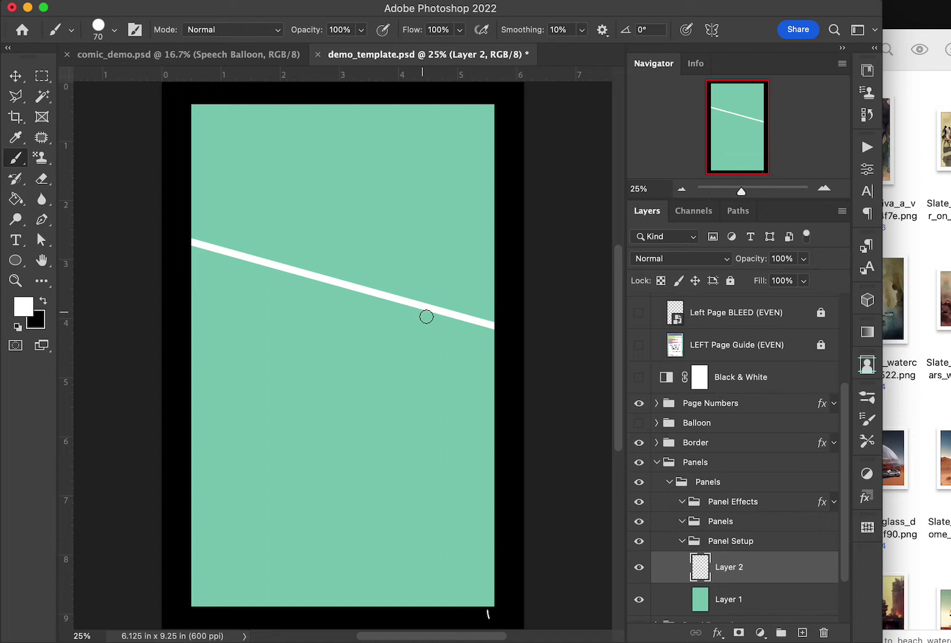
left_click(250, 621, "shift")
Step: Toggle the Border group and divider lines to check the gutters, then select Layer 1
scroll(538, 522, "down", 4)
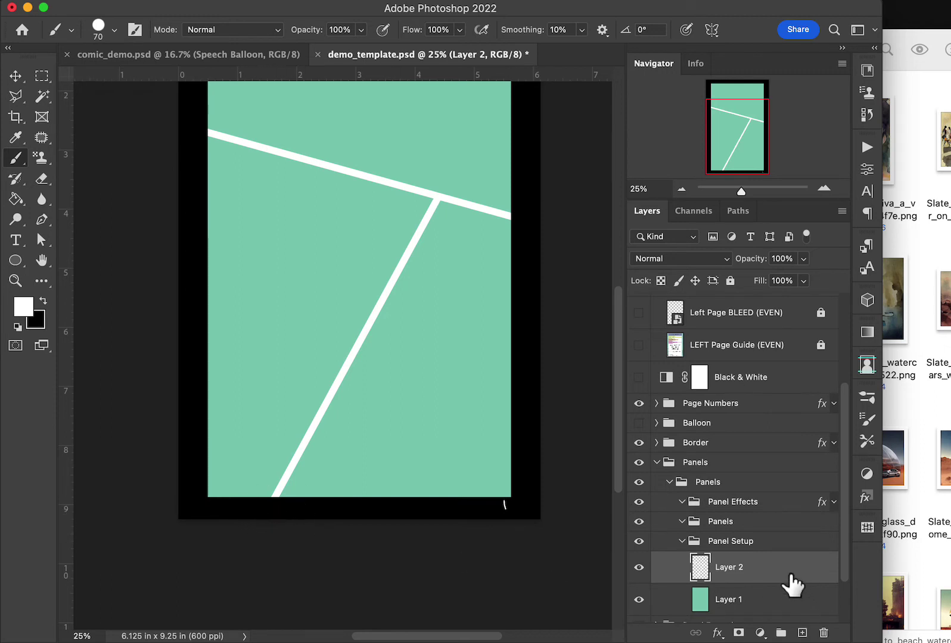
scroll(789, 585, "down", 2)
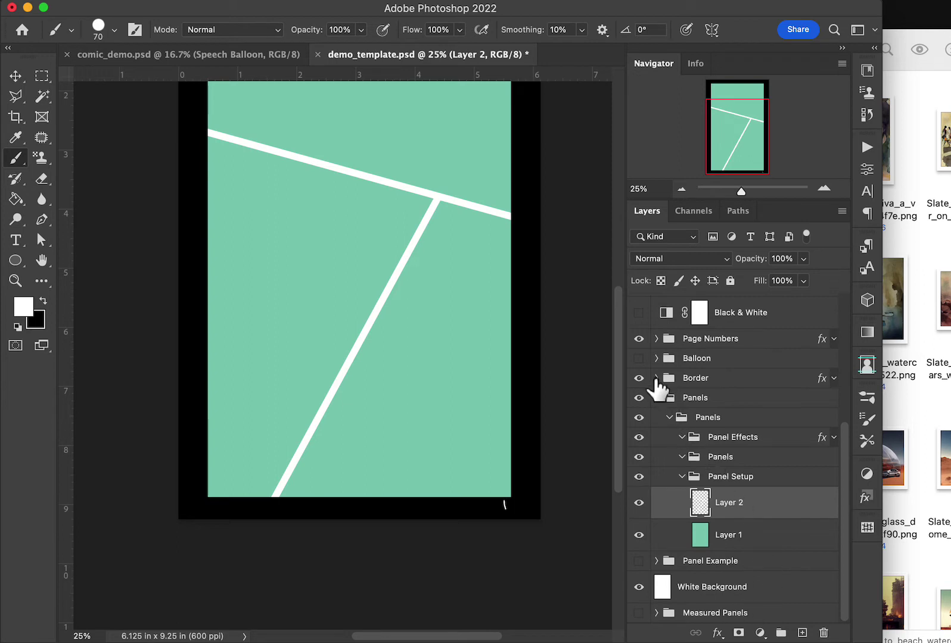
left_click(639, 378)
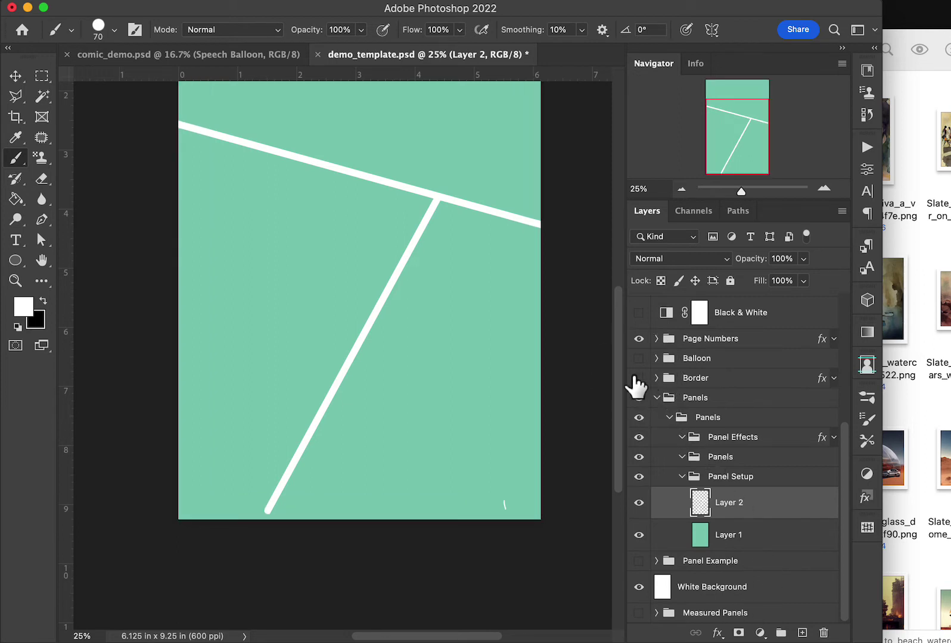
left_click(637, 378)
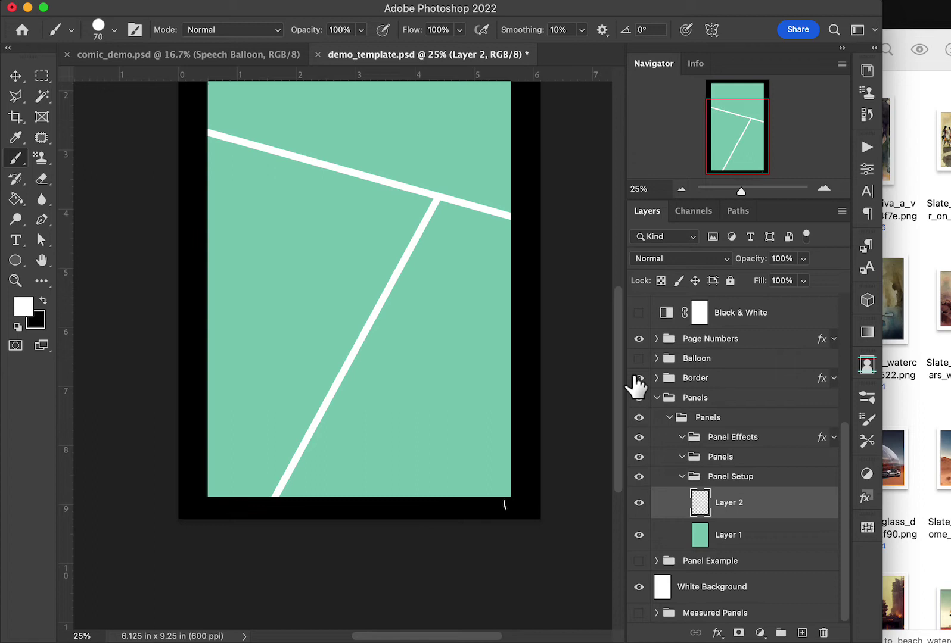
key("super+z")
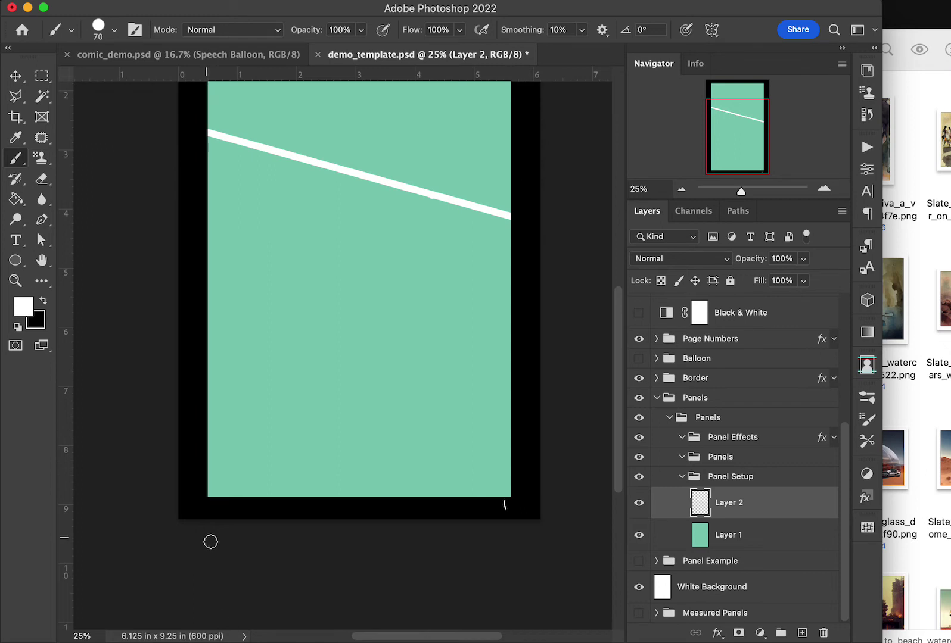
key("super+shift+z")
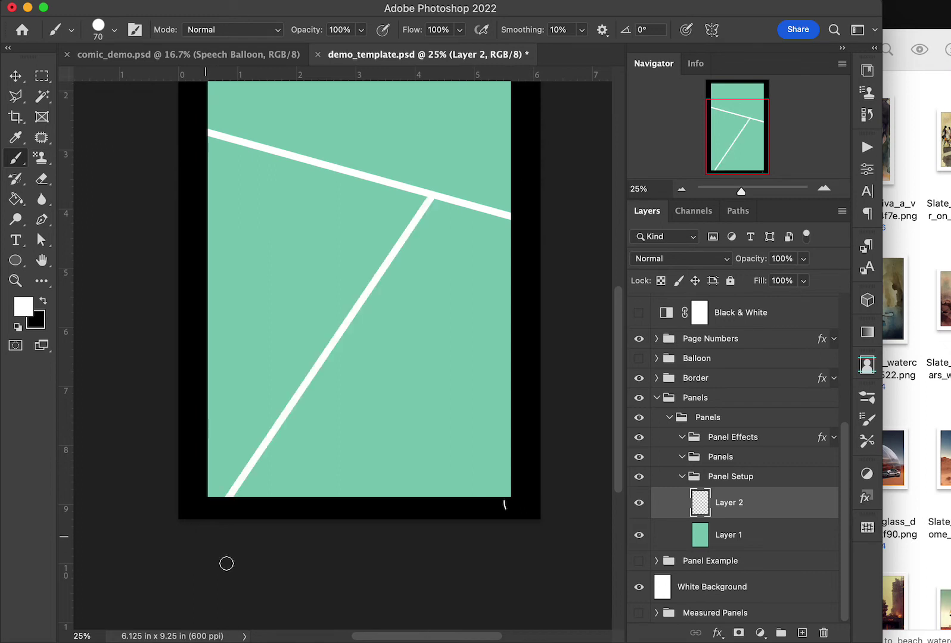
left_click(640, 503)
left_click(639, 503)
left_click(639, 380)
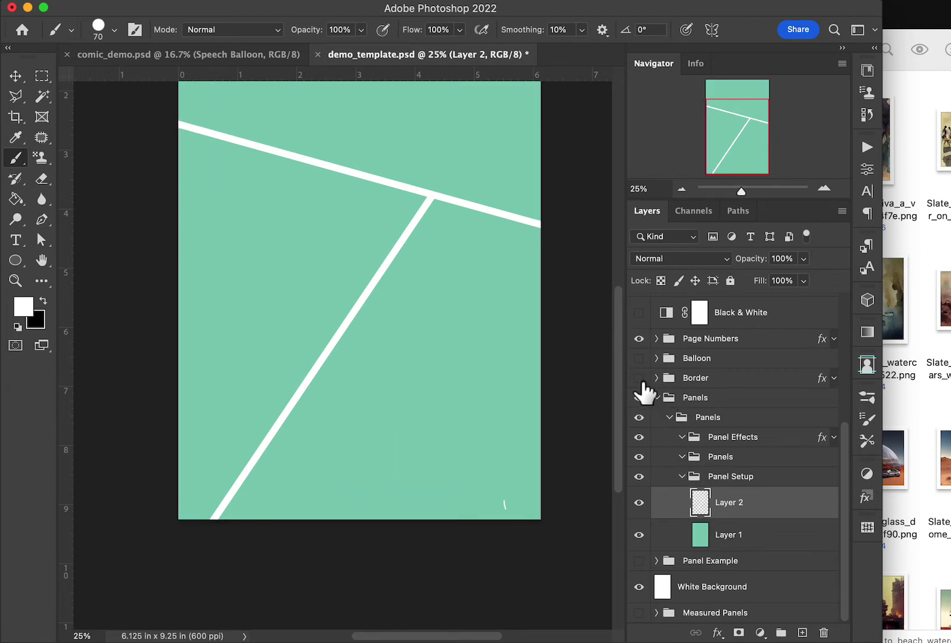
left_click(638, 379)
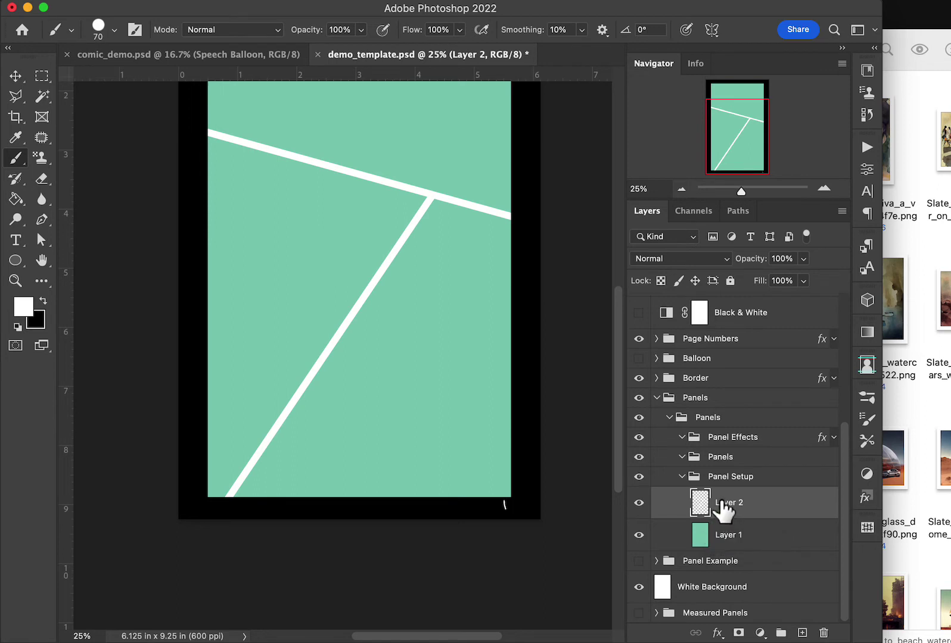
left_click(708, 533)
Step: Hide the page border and Magic Wand-select the top panel area on Layer 2
left_click(709, 508)
scroll(607, 423, "up", 5)
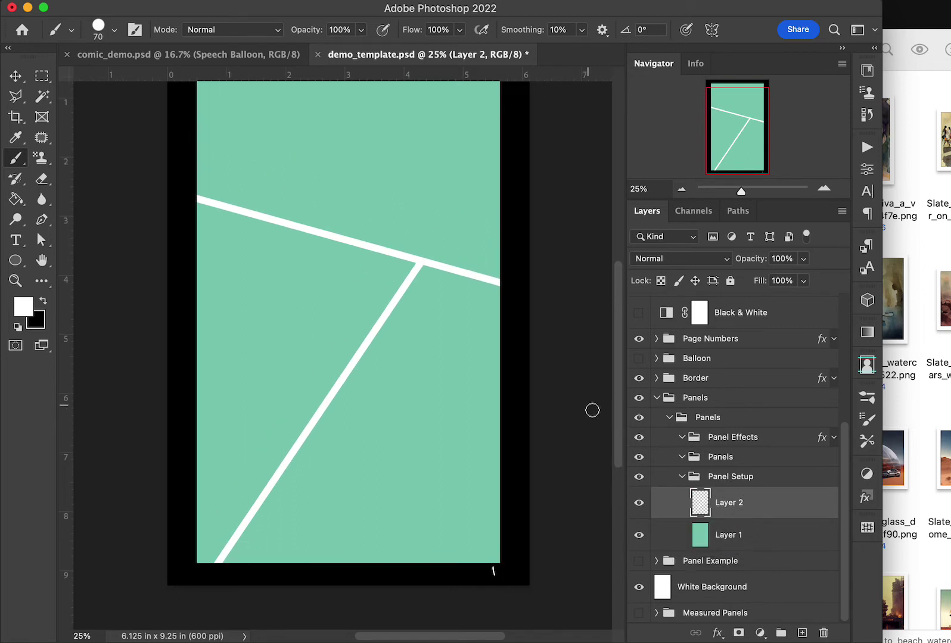
scroll(595, 414, "right", 2)
left_click(42, 96)
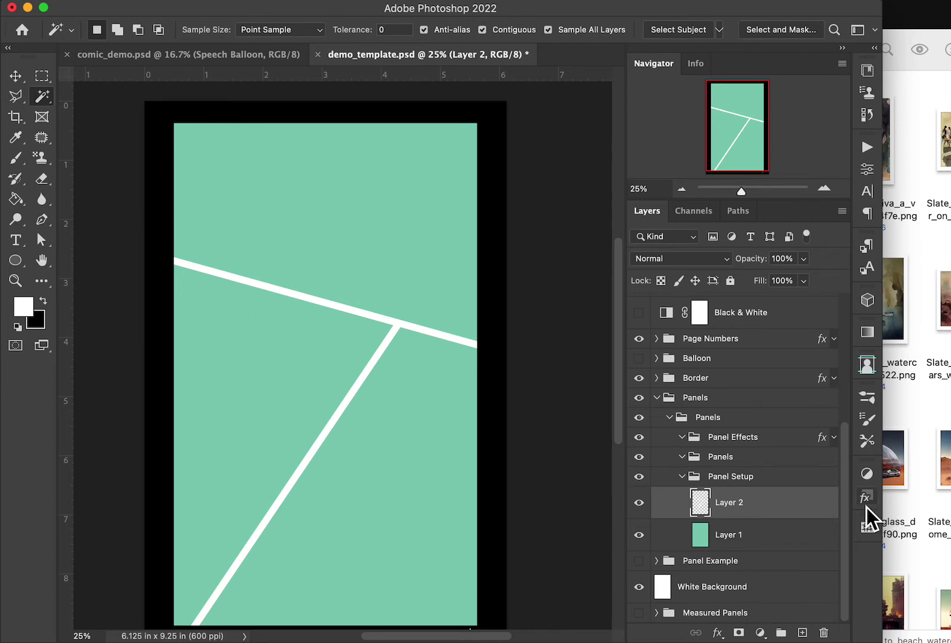
left_click(638, 378)
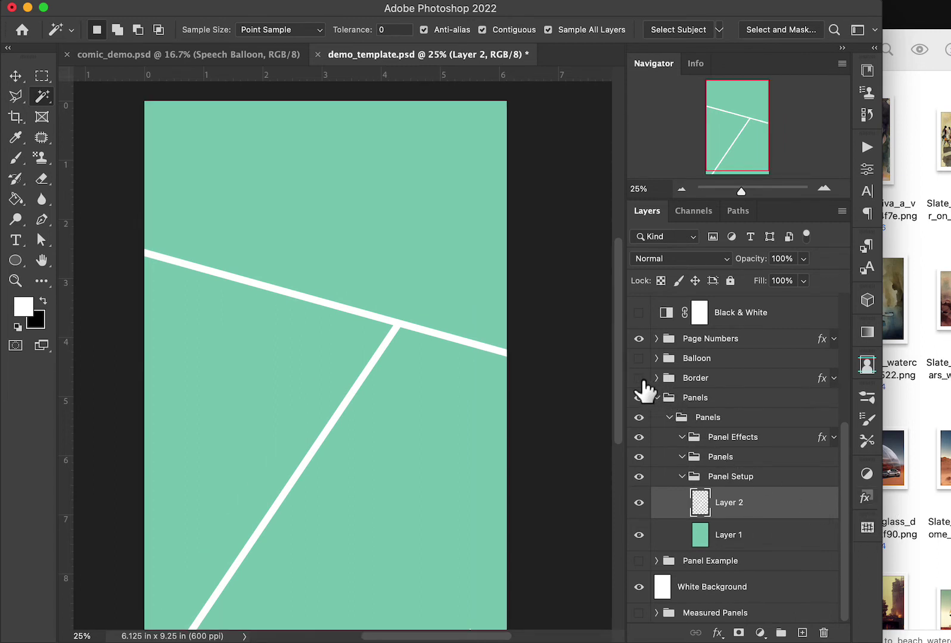
left_click(352, 173)
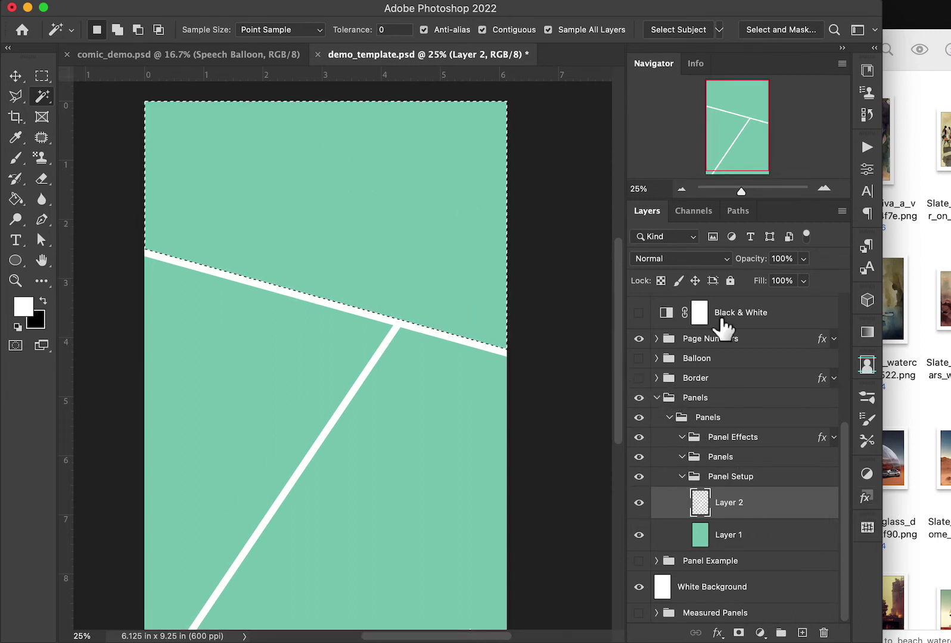
Step: Fill the top panel selection with white on a new layer in the Panels group
left_click(729, 463)
left_click(739, 633)
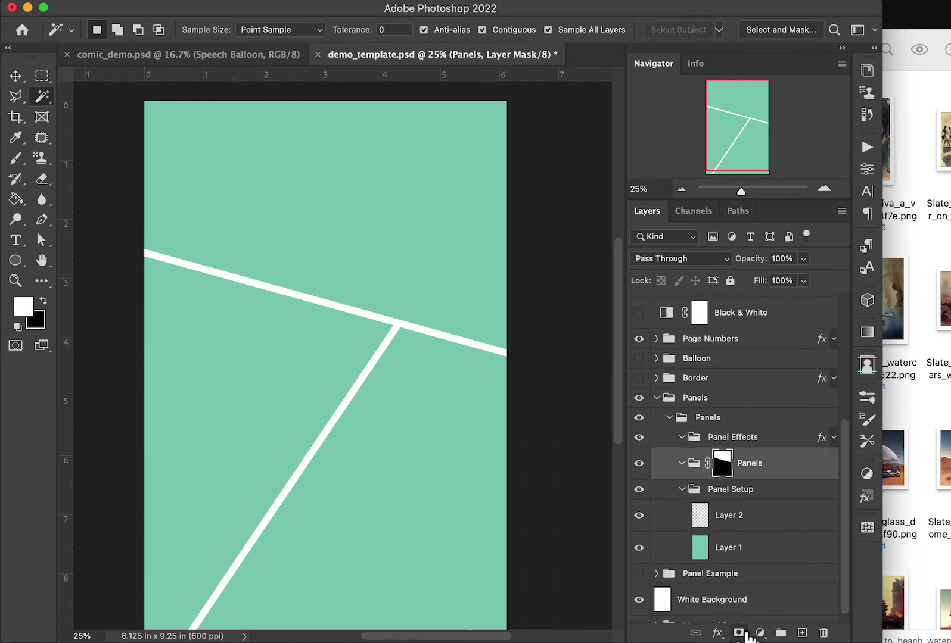
key("super+z")
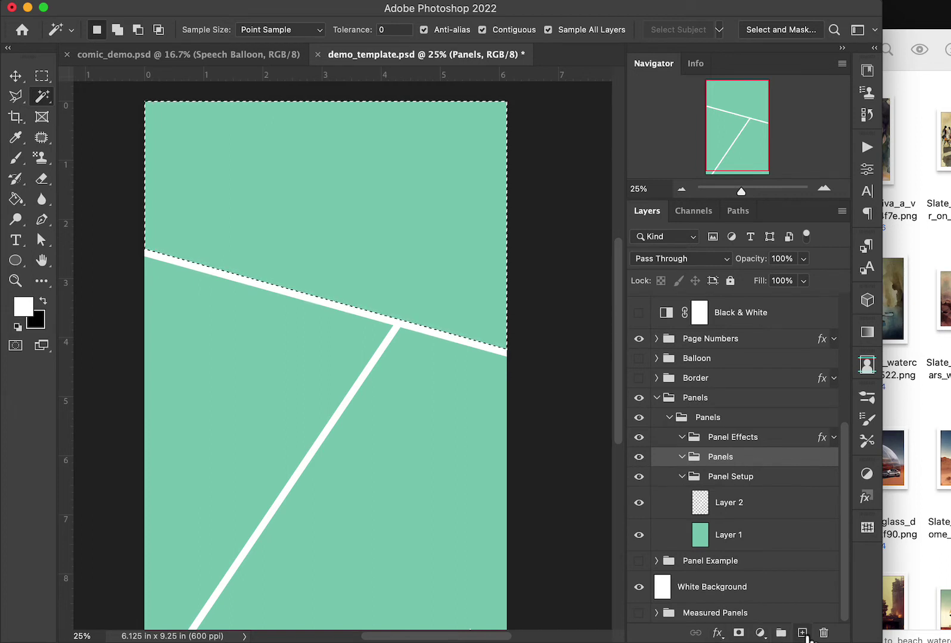
left_click(801, 633)
key("g")
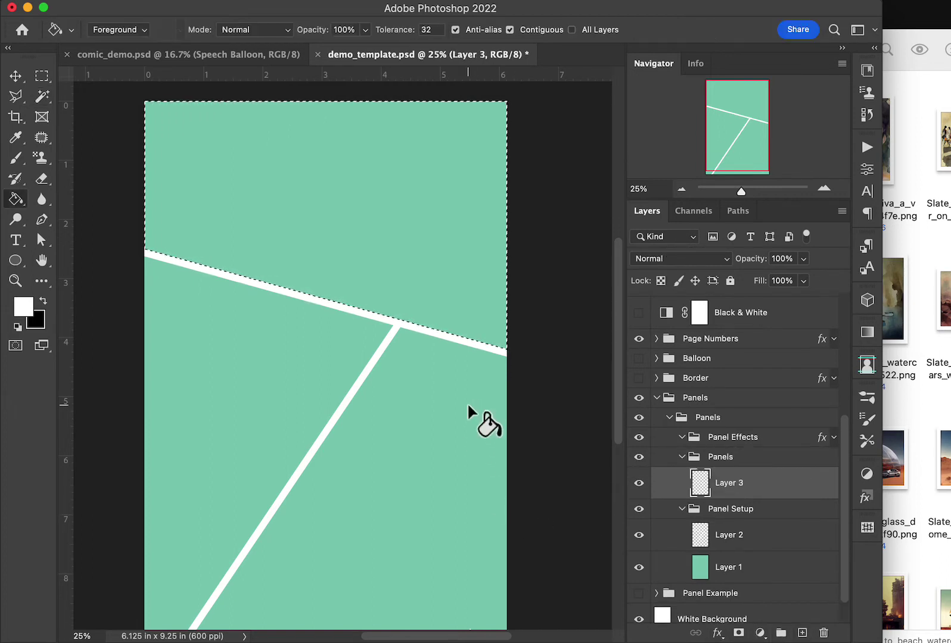
left_click(365, 183)
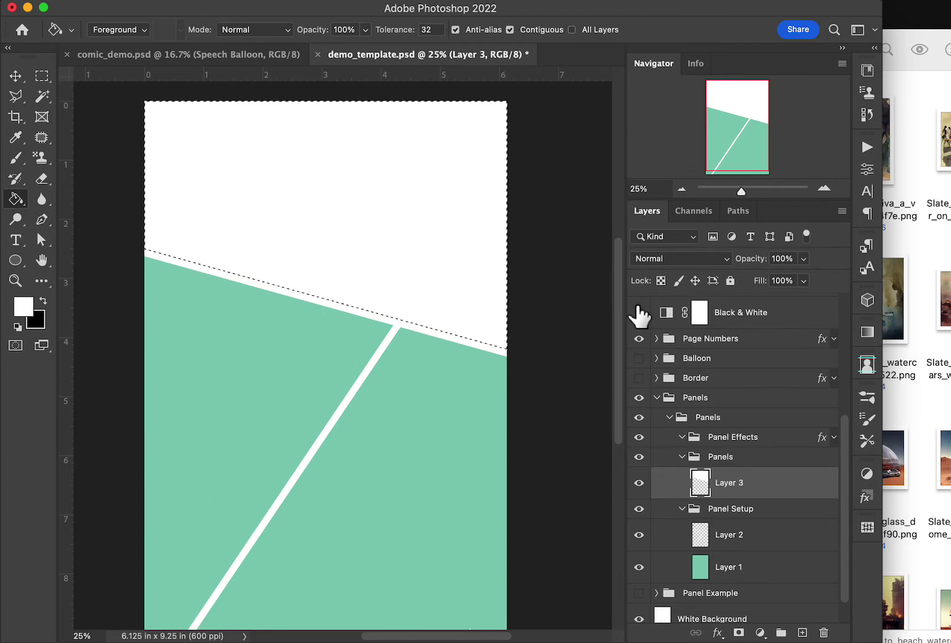
Step: Magic Wand-select the left panel area from Layer 2, then reselect Layer 3
left_click(702, 536)
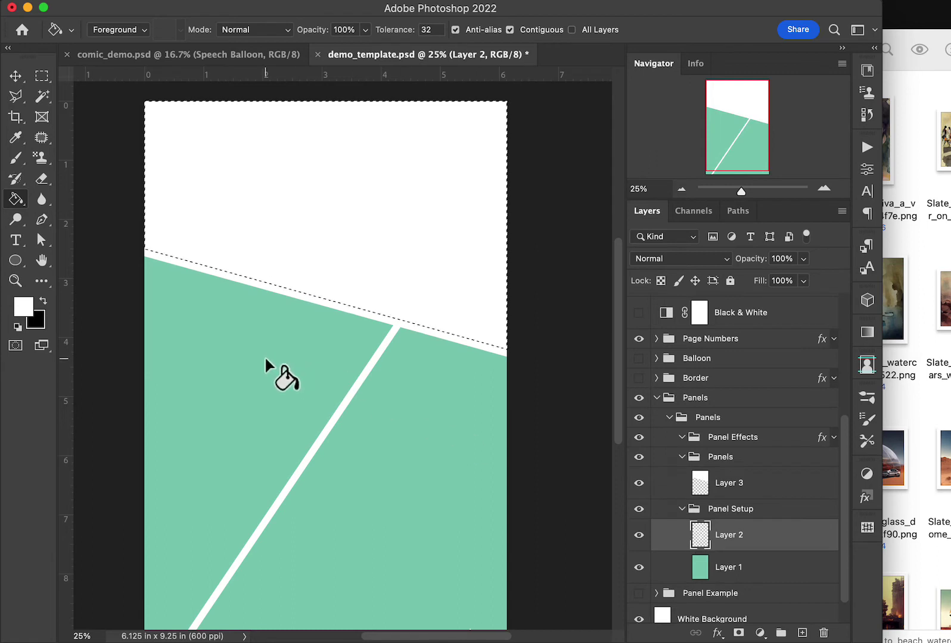
key("w")
left_click(249, 357)
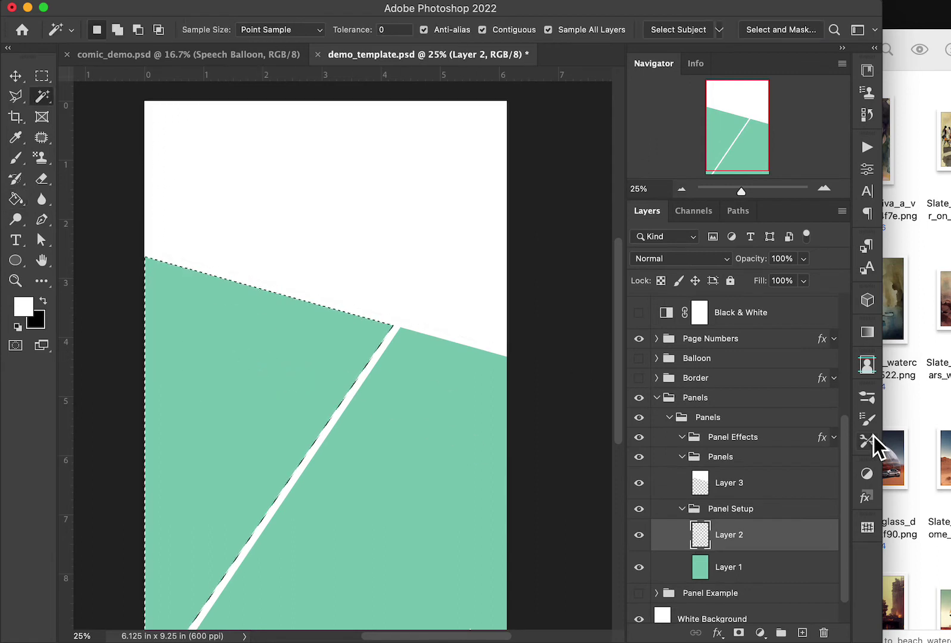
left_click(712, 481)
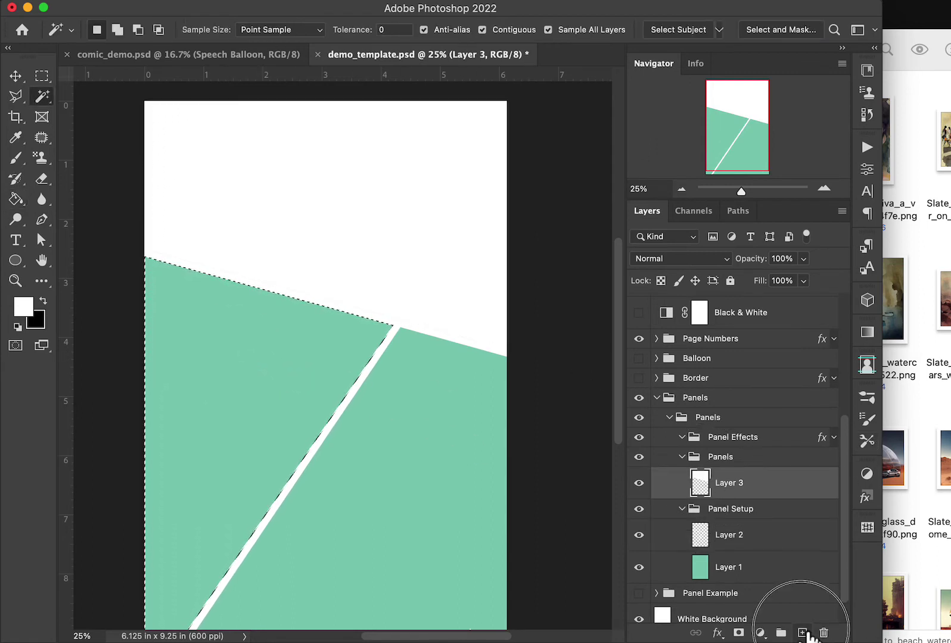
Step: Fill the left and right panel areas with white on two new layers
left_click(801, 633)
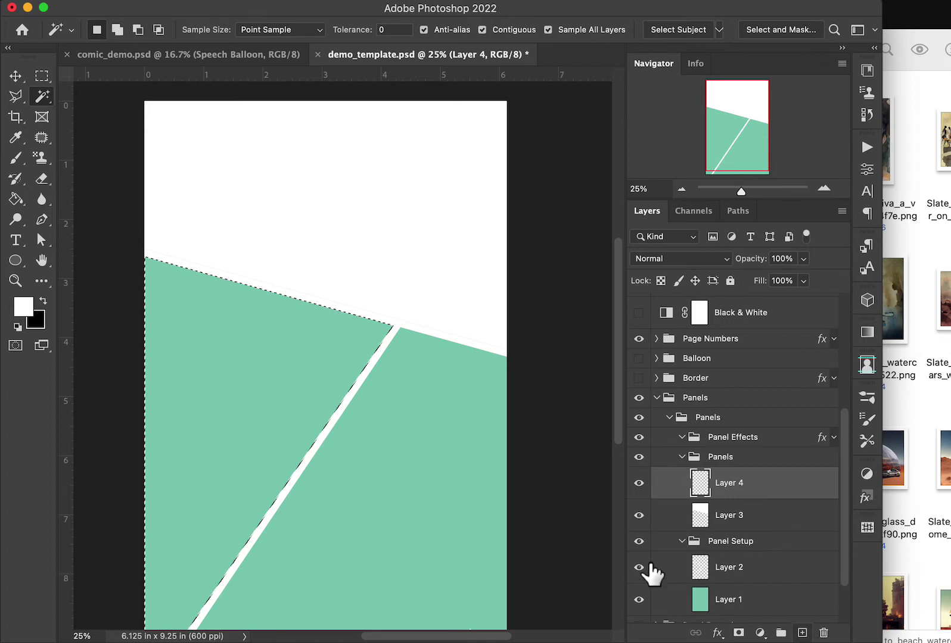
key("g")
left_click(218, 381)
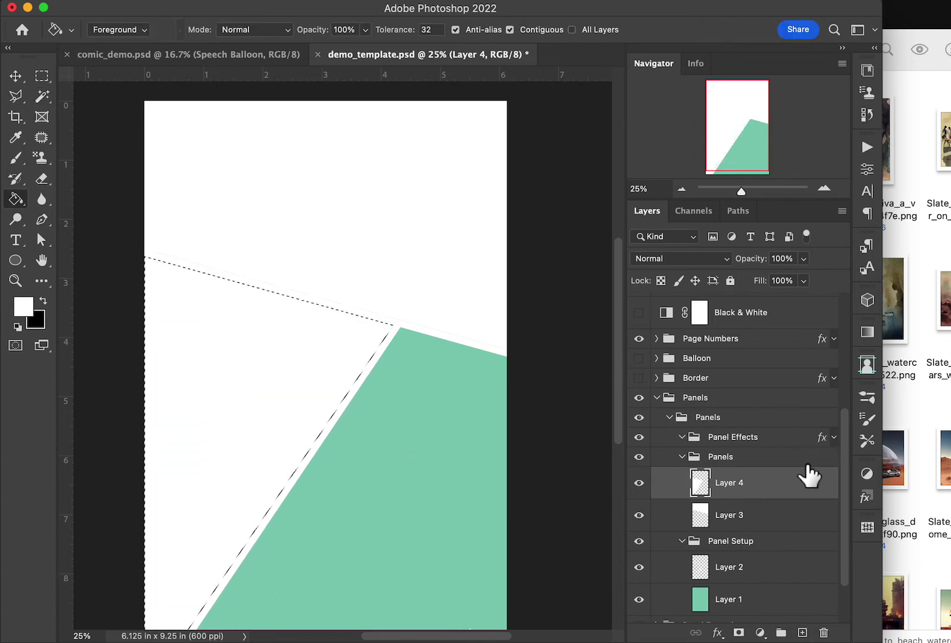
scroll(788, 493, "down", 1)
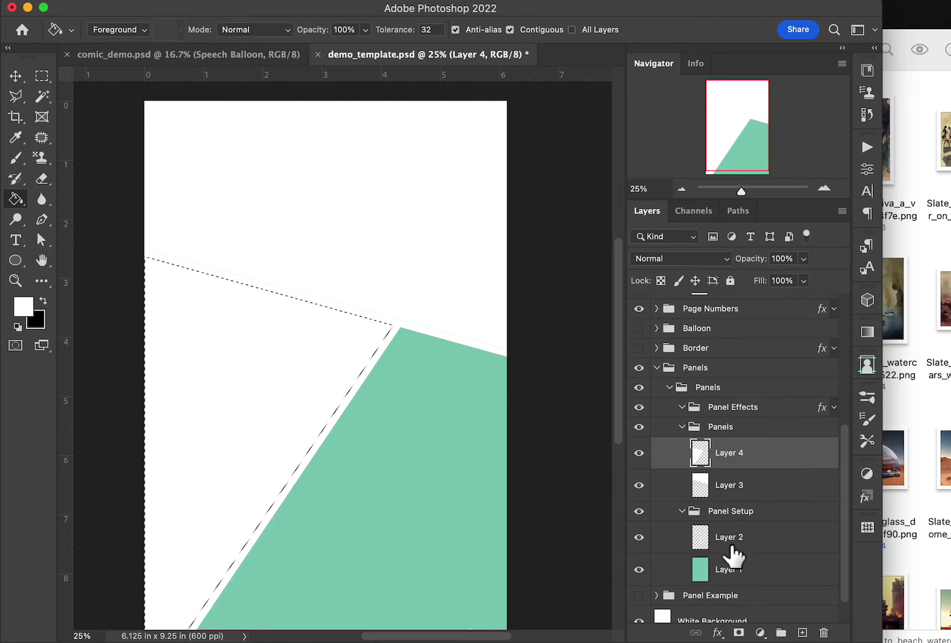
left_click(709, 542)
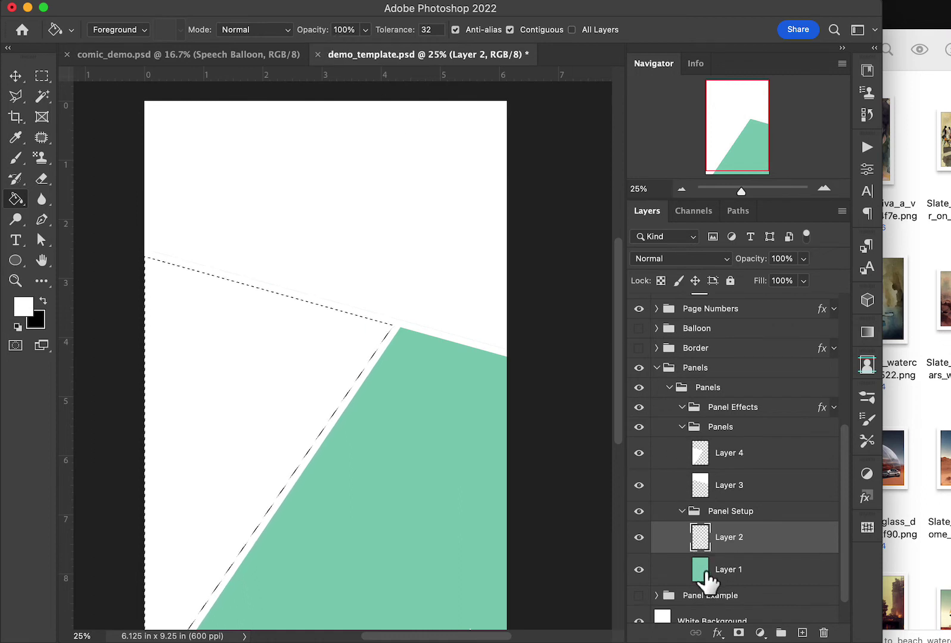
key("w")
left_click(431, 434)
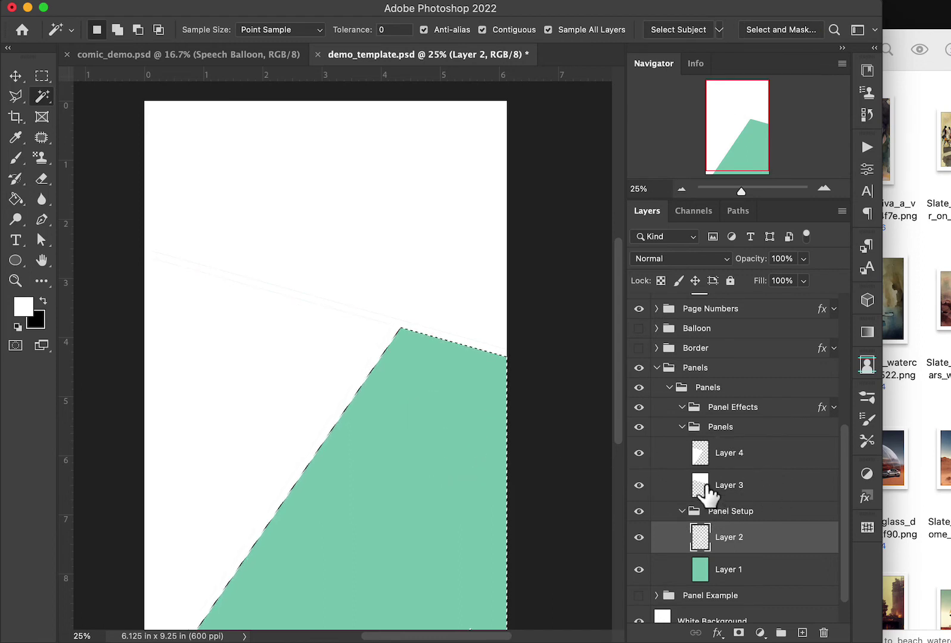
left_click(709, 493)
left_click(802, 632)
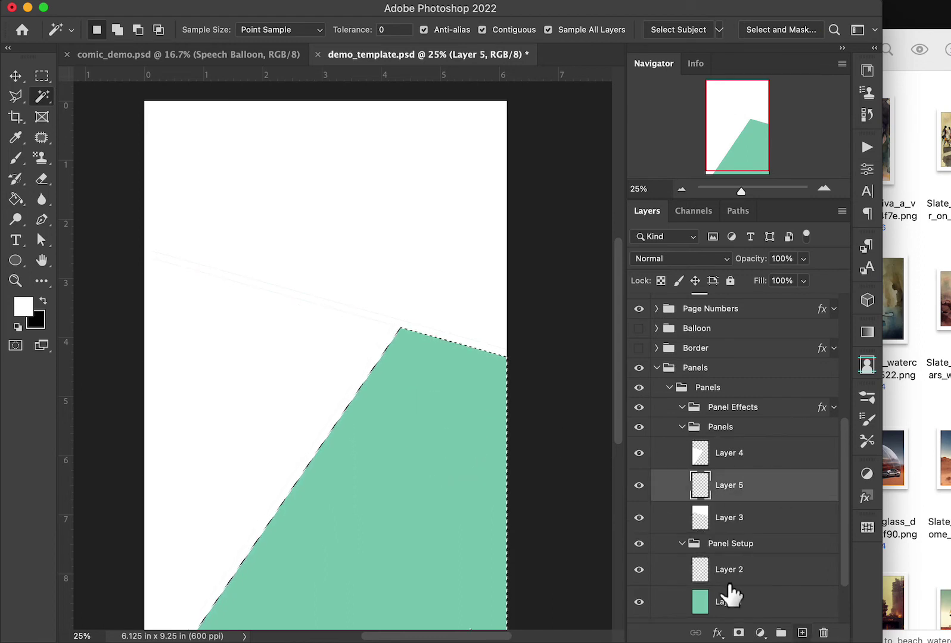
key("g")
left_click(419, 422)
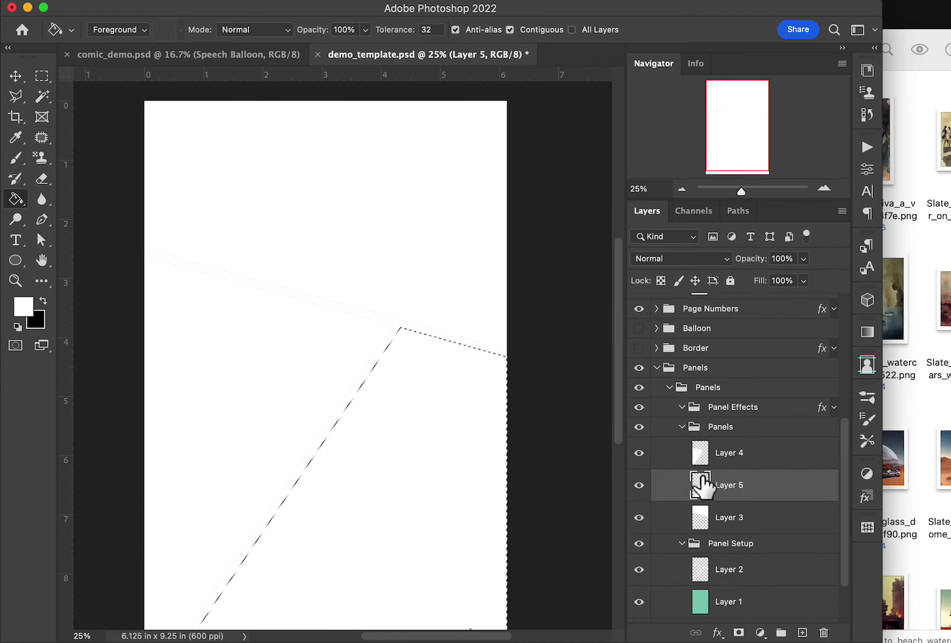
Step: Reorder the panel layers top to bottom and rename them 1, 2 and 3
left_click_drag(707, 485, 714, 456)
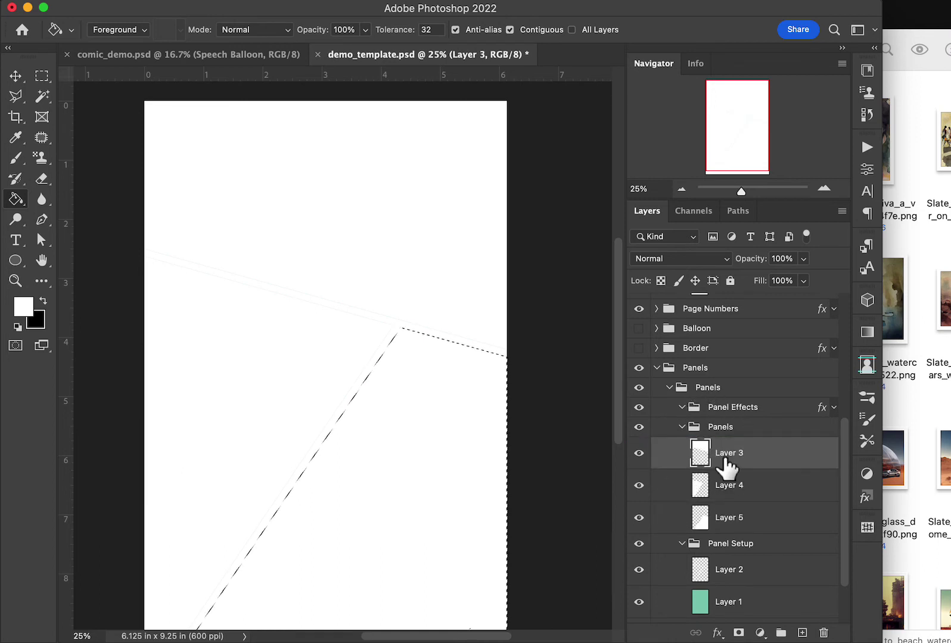
double_click(738, 452)
type("1")
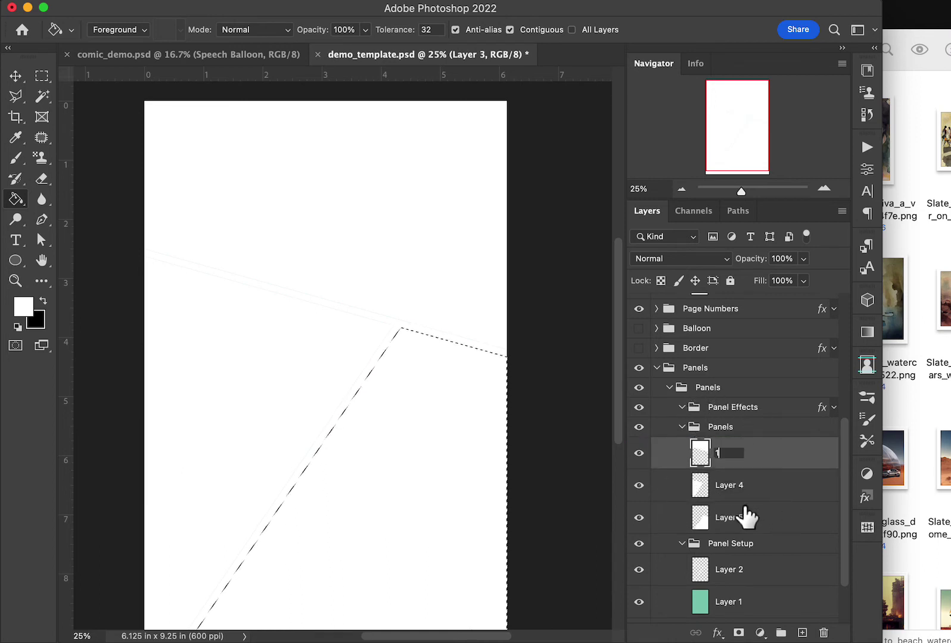
double_click(732, 490)
type("1")
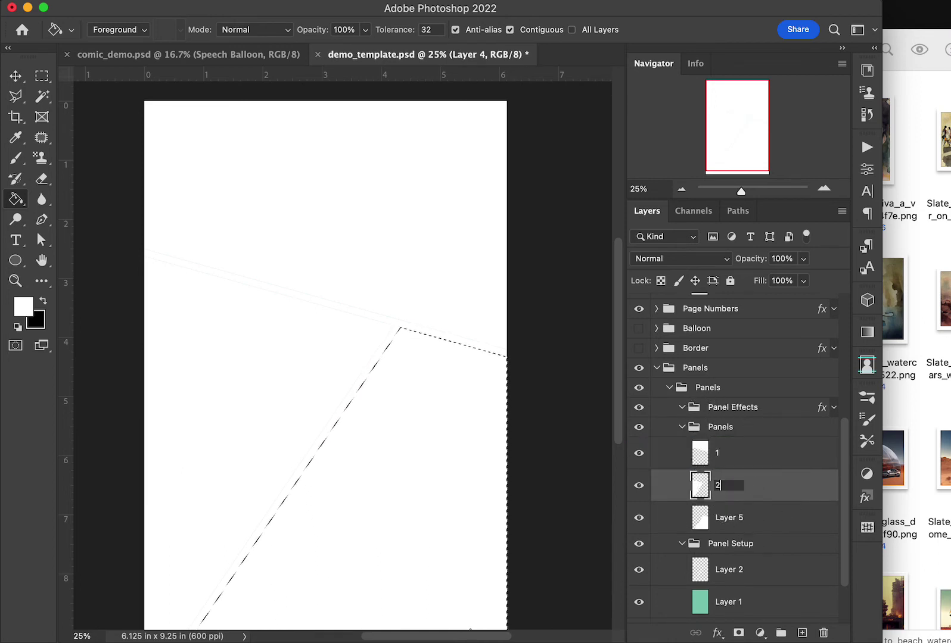
double_click(741, 519)
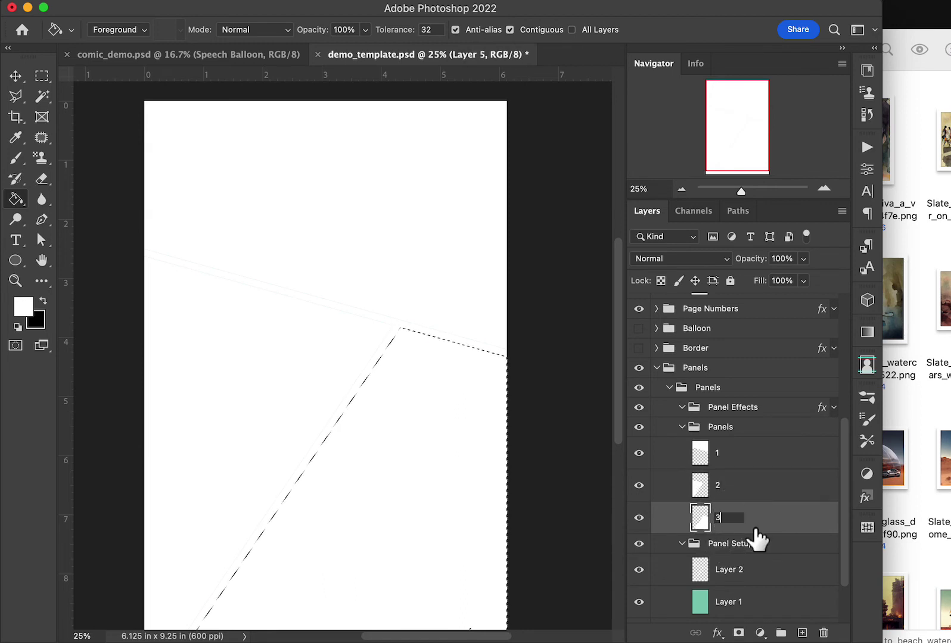
key("Return")
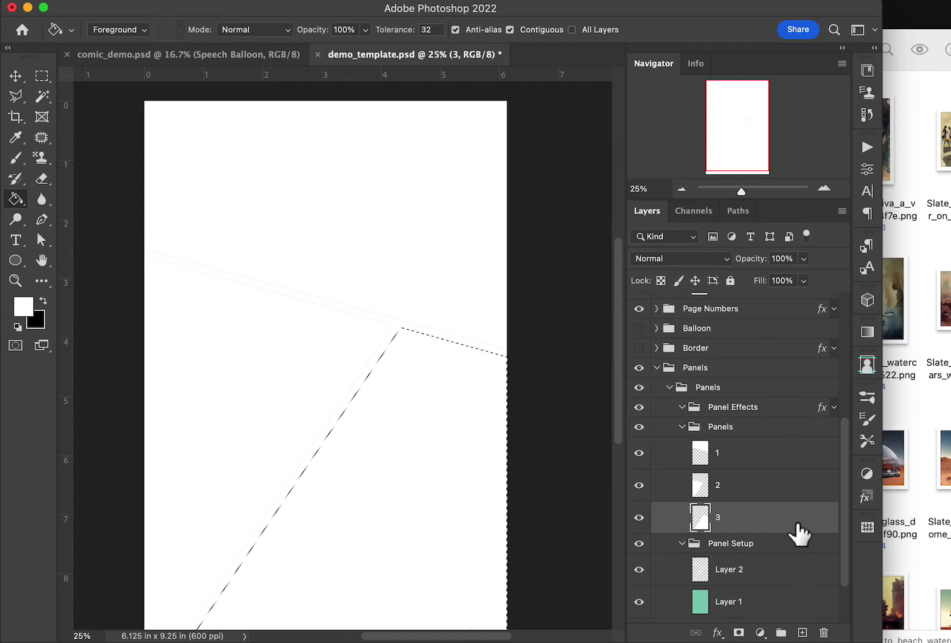
Step: Hide and collapse the Panel Setup group, then select panel layer 1
scroll(796, 492, "down", 3)
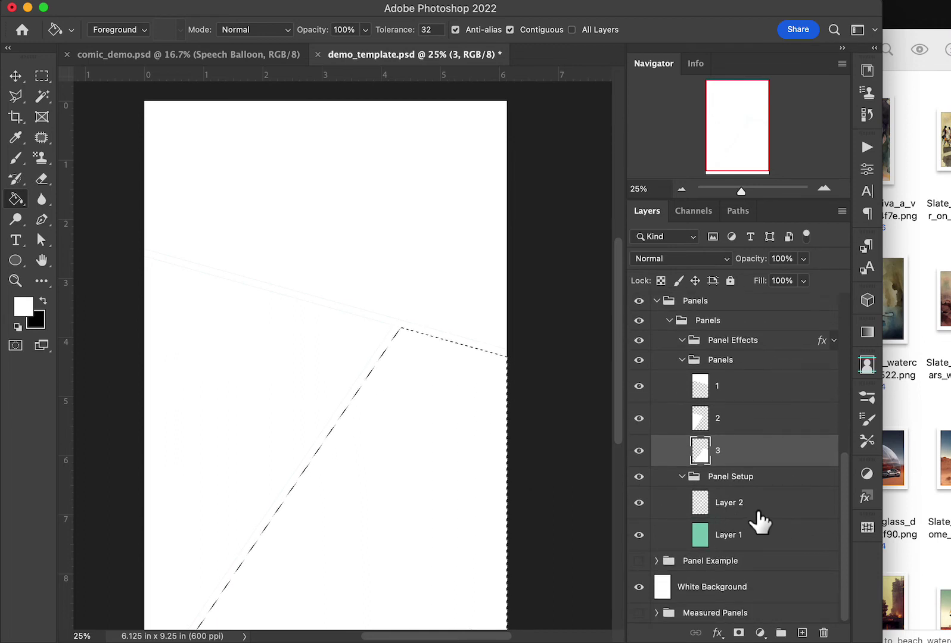
left_click(691, 480)
left_click(639, 477)
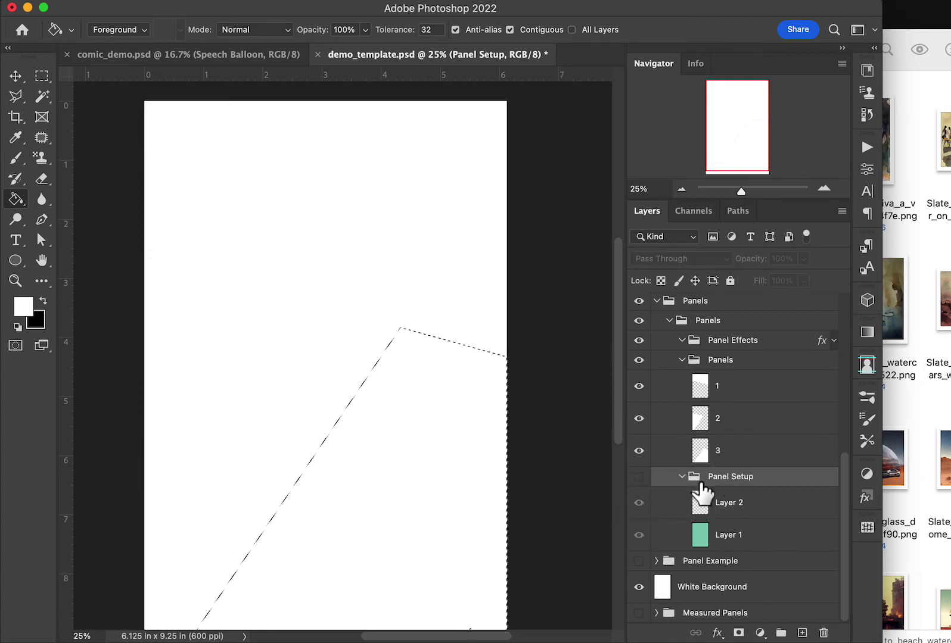
left_click(681, 477)
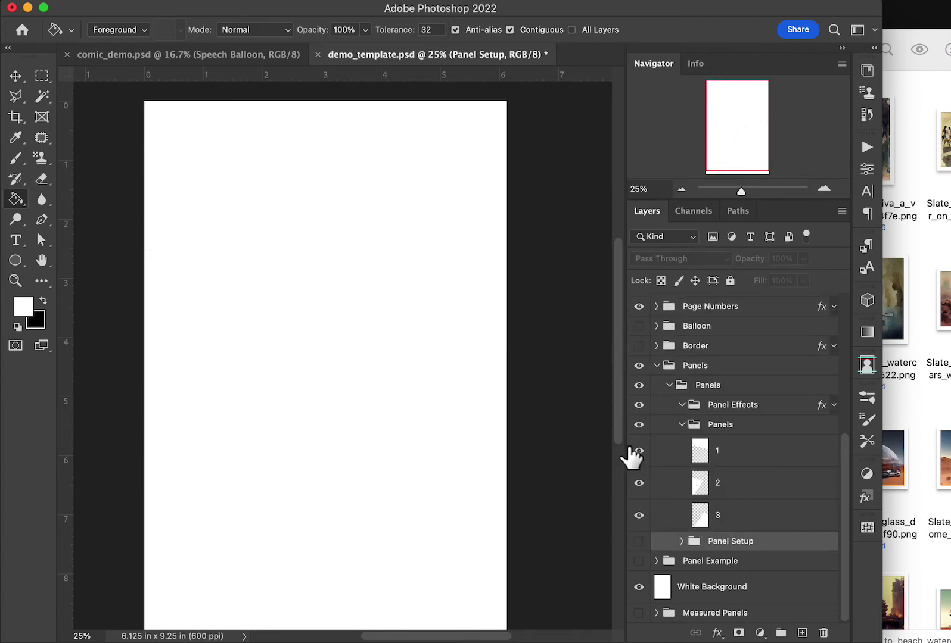
left_click(713, 518)
Step: Merge a copy of panel layers 1, 2 and 3 into the Panel Effects group
left_click(707, 456, "shift")
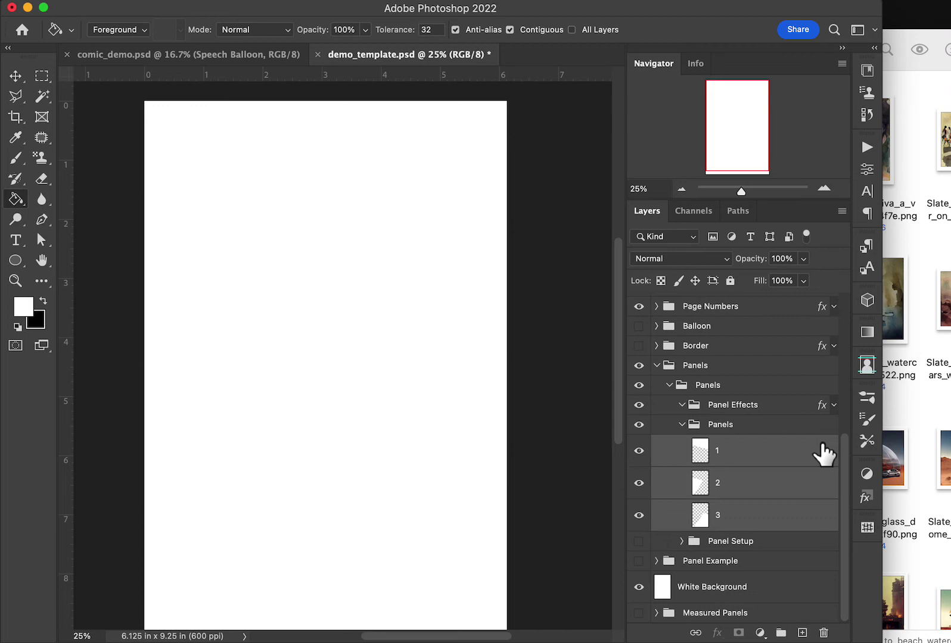
key("super+j")
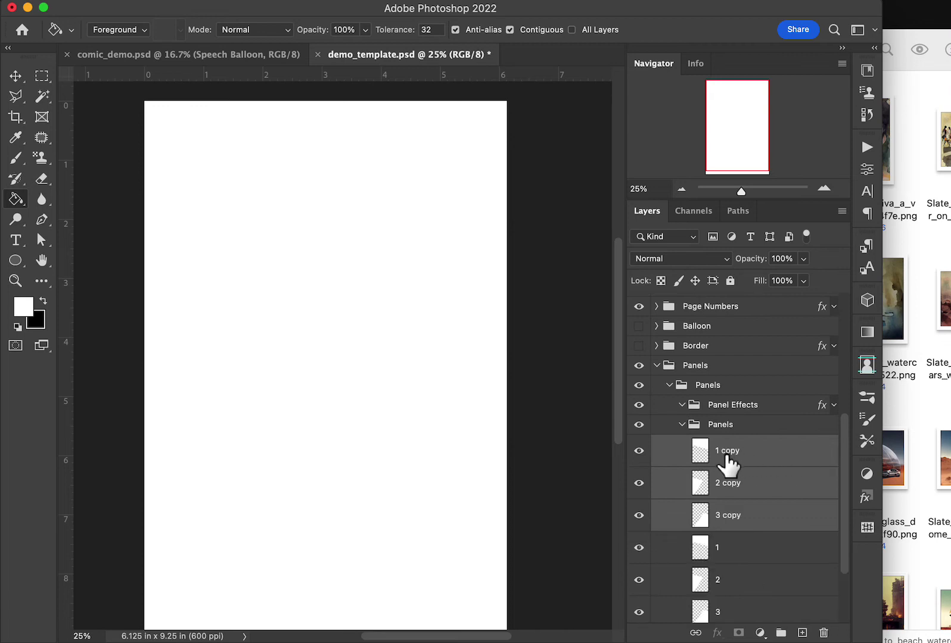
key("super+e")
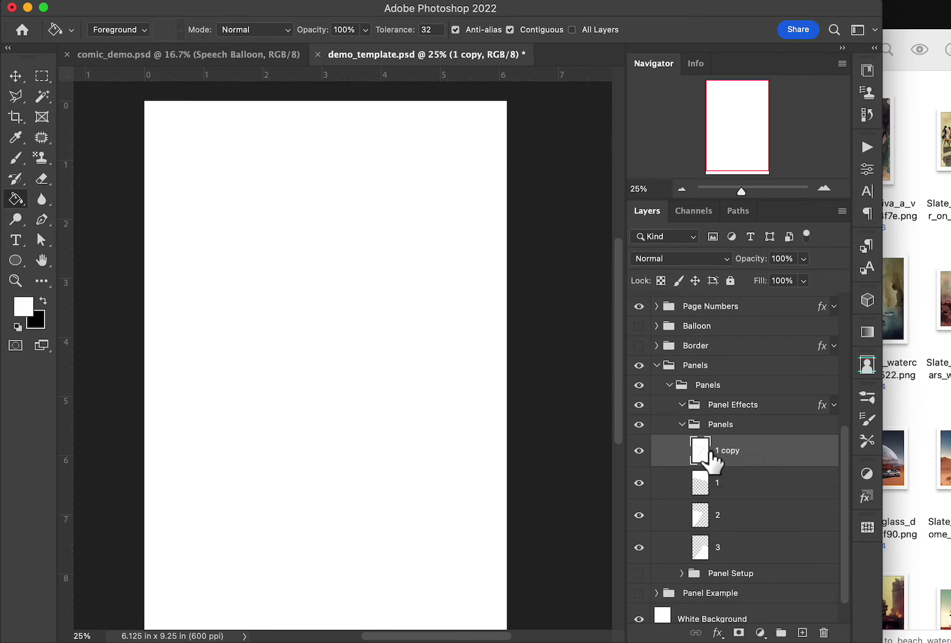
left_click_drag(712, 454, 712, 414)
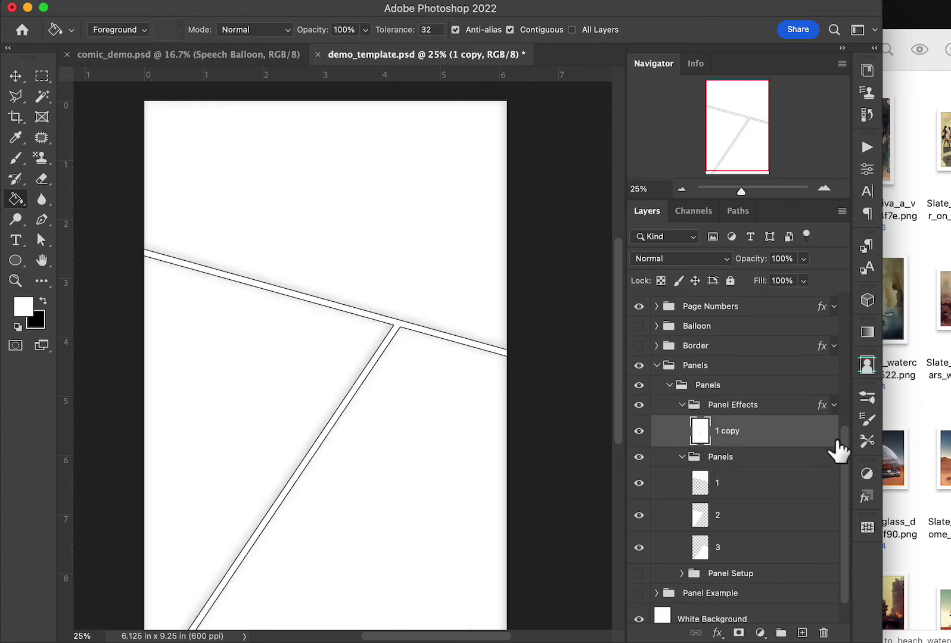
Step: Review and adjust the 7 px black panel Stroke, then collapse Panel Effects
left_click(834, 406)
left_click(717, 436)
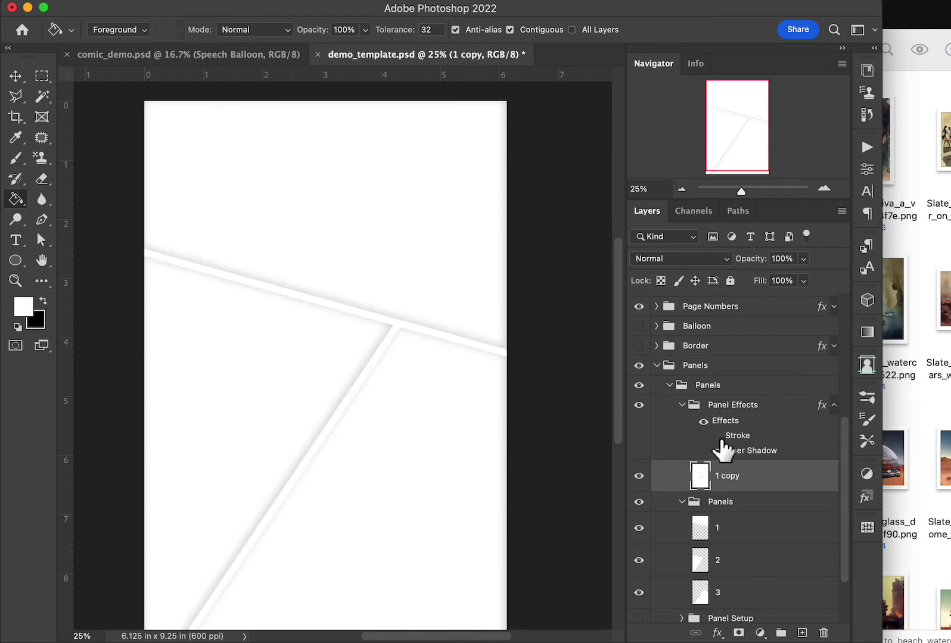
left_click(717, 437)
double_click(740, 436)
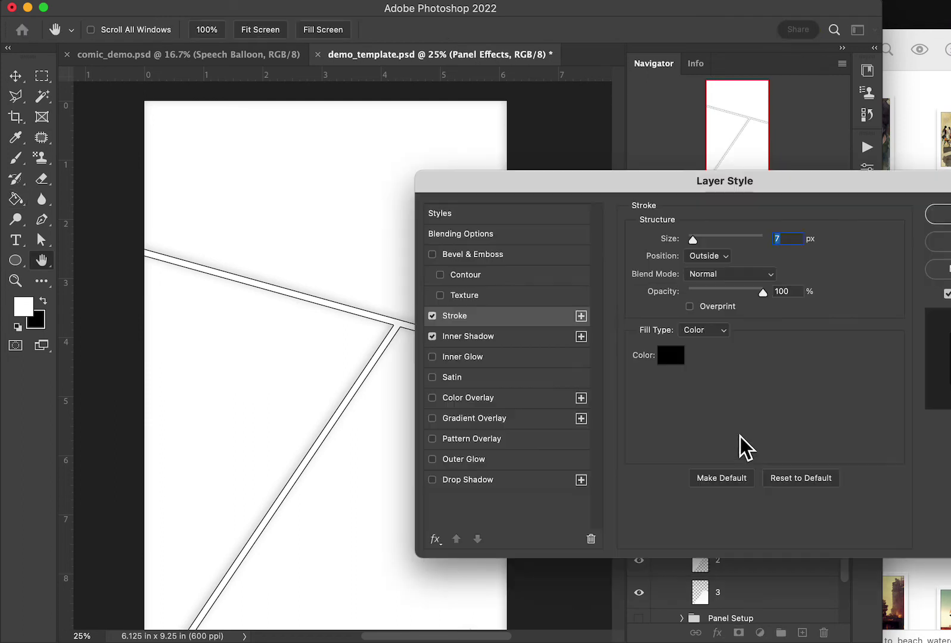
mouse_move(697, 242)
left_mouse_down()
mouse_move(733, 242)
mouse_move(697, 252)
left_mouse_up()
key("Return")
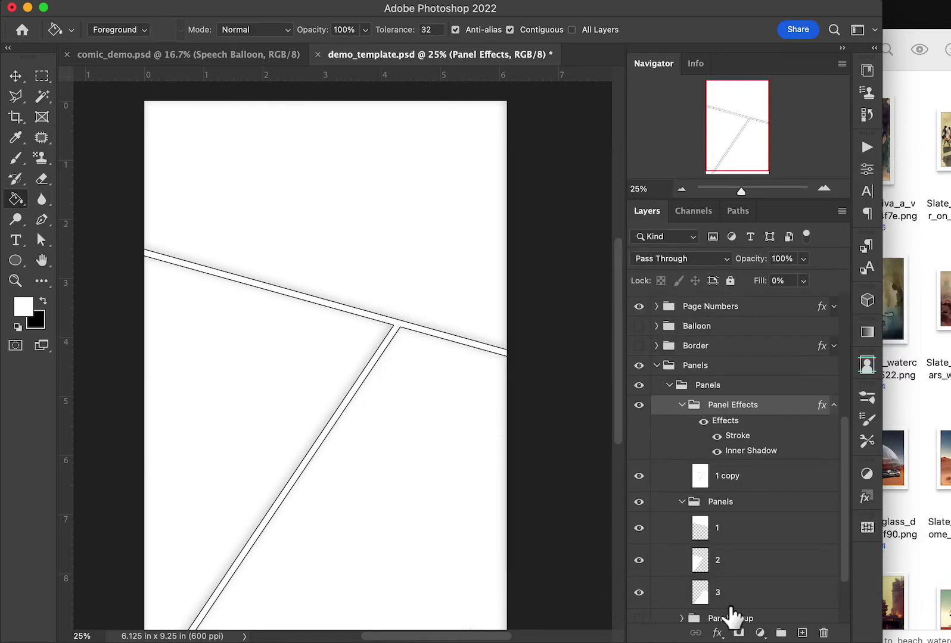
left_click(682, 405)
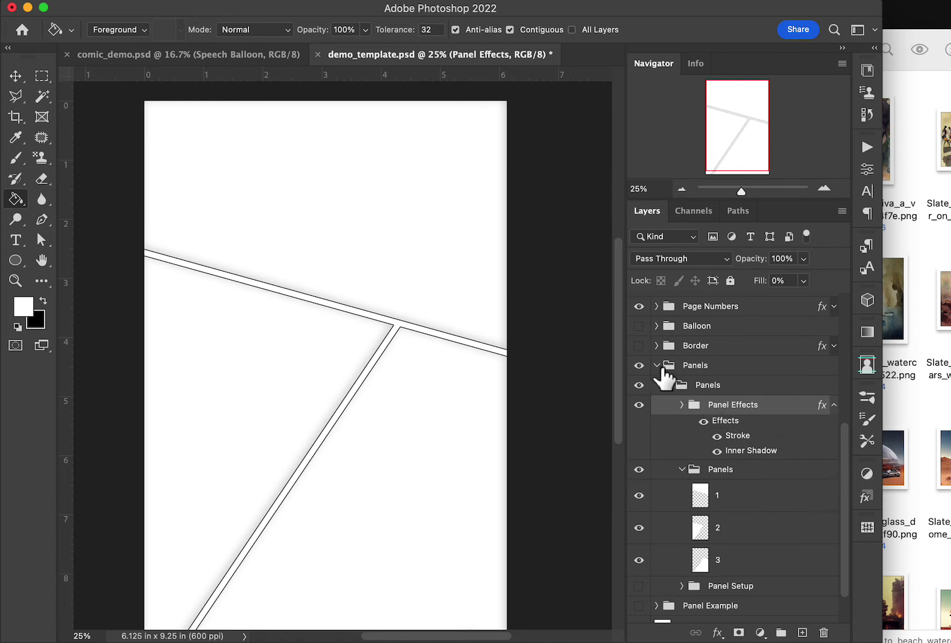
Step: Place the wooden stairs and boardwalk wheelchair watercolors above panel layer 1
left_click(706, 495)
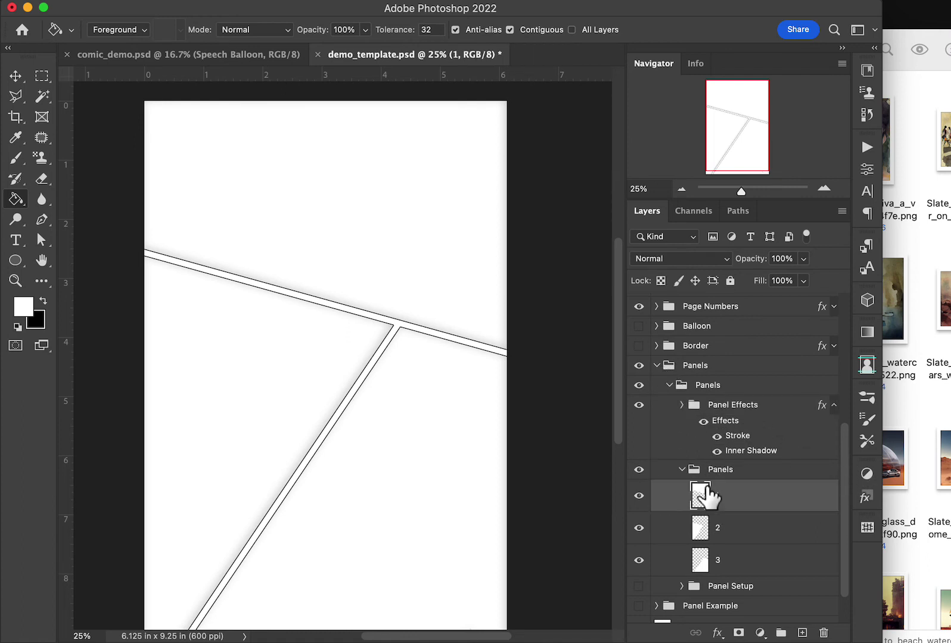
left_click(927, 415)
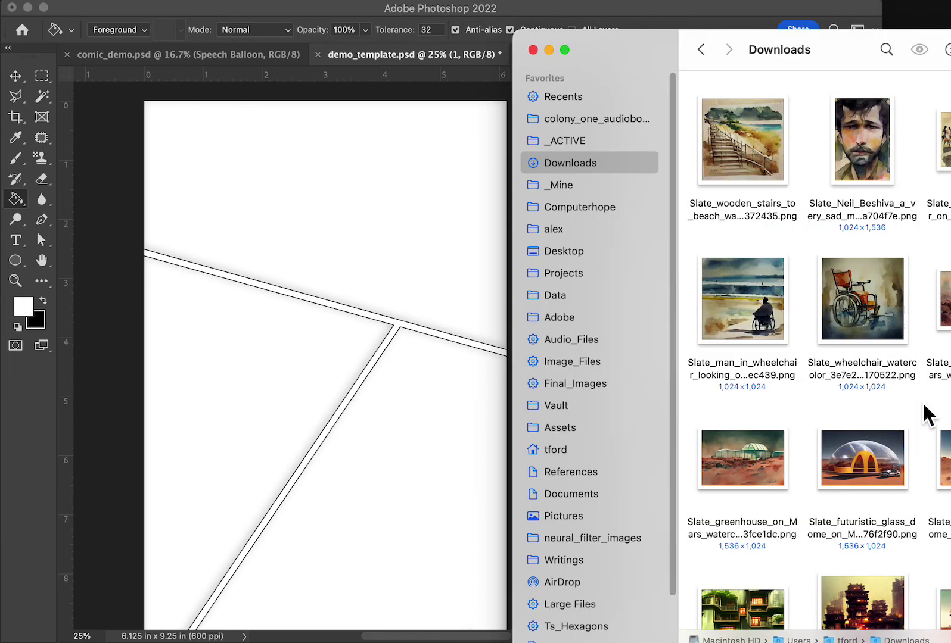
left_click_drag(748, 143, 389, 495)
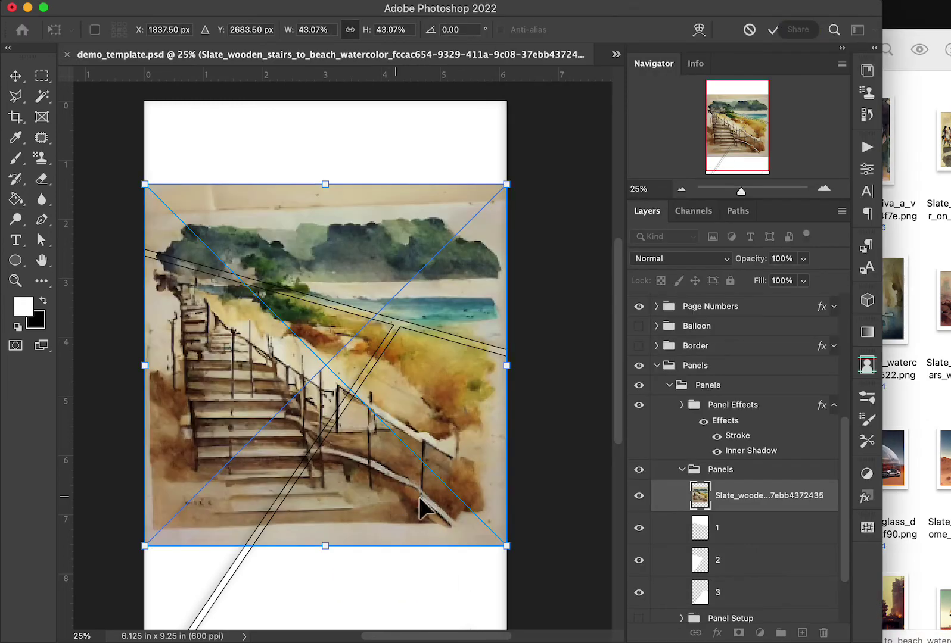
key("Return")
left_click(930, 227)
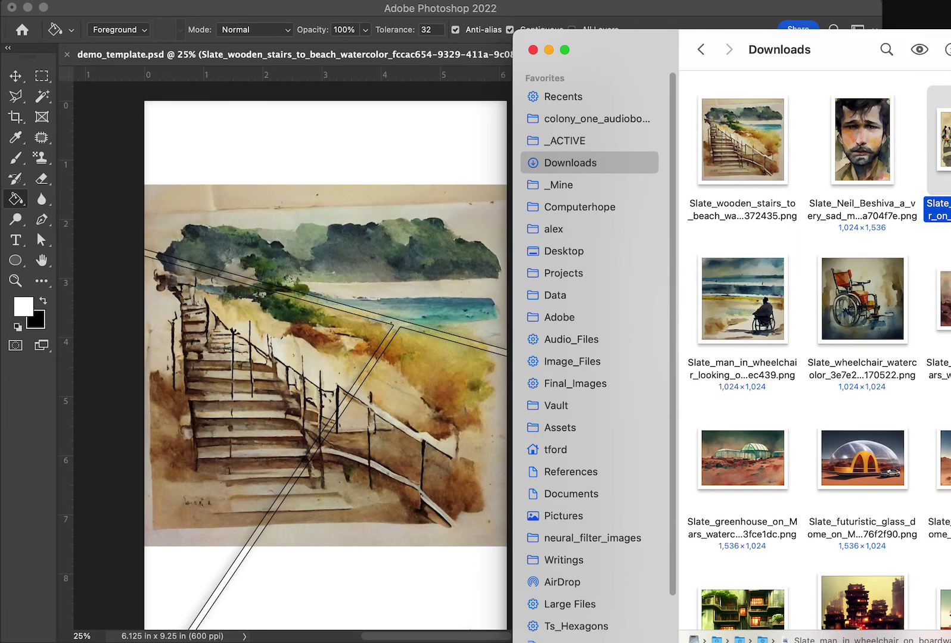
mouse_move(286, 340)
left_mouse_down()
mouse_move(276, 346)
mouse_move(292, 357)
left_mouse_up()
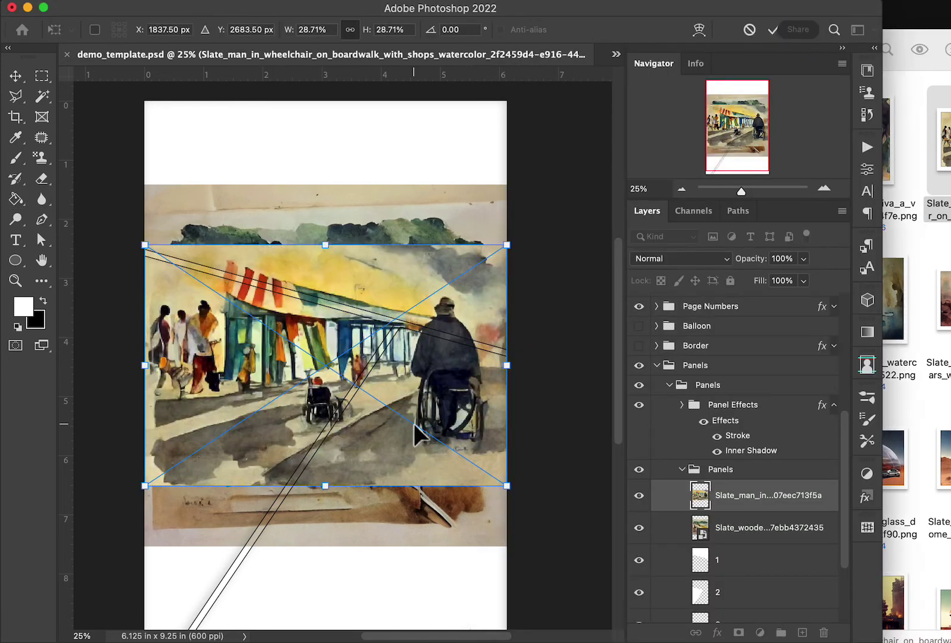
key("Return")
Step: Place the beach wheelchair watercolor and move its layer just above panel layer 3
left_click(917, 250)
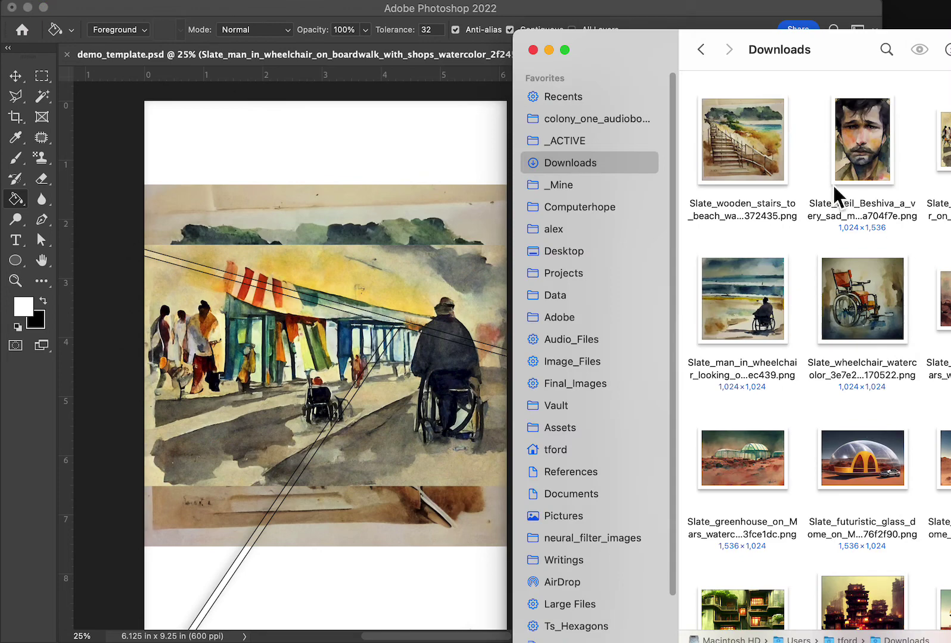
left_click(743, 319)
left_click_drag(777, 303, 421, 479)
key("Return")
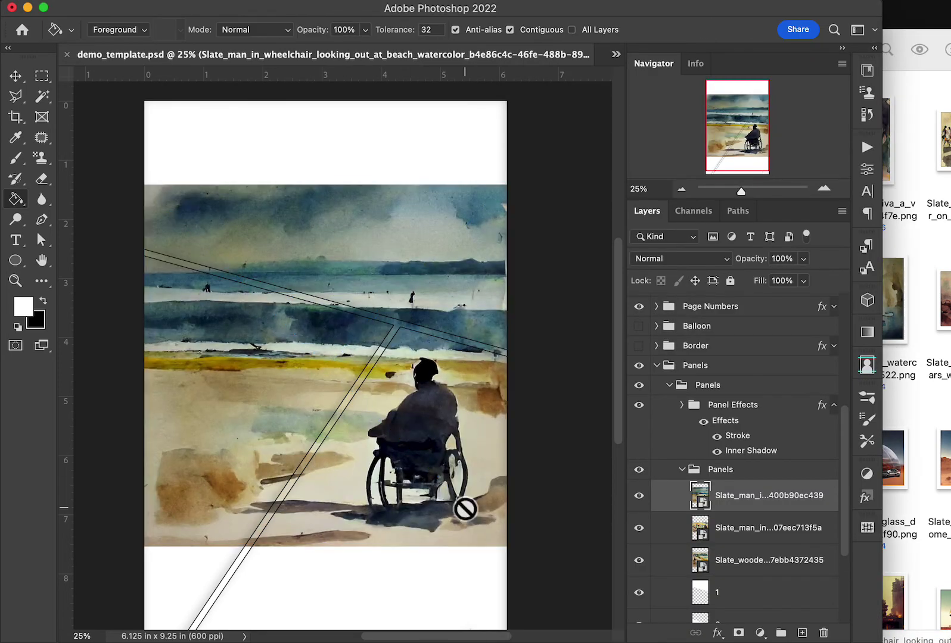
scroll(764, 503, "down", 5)
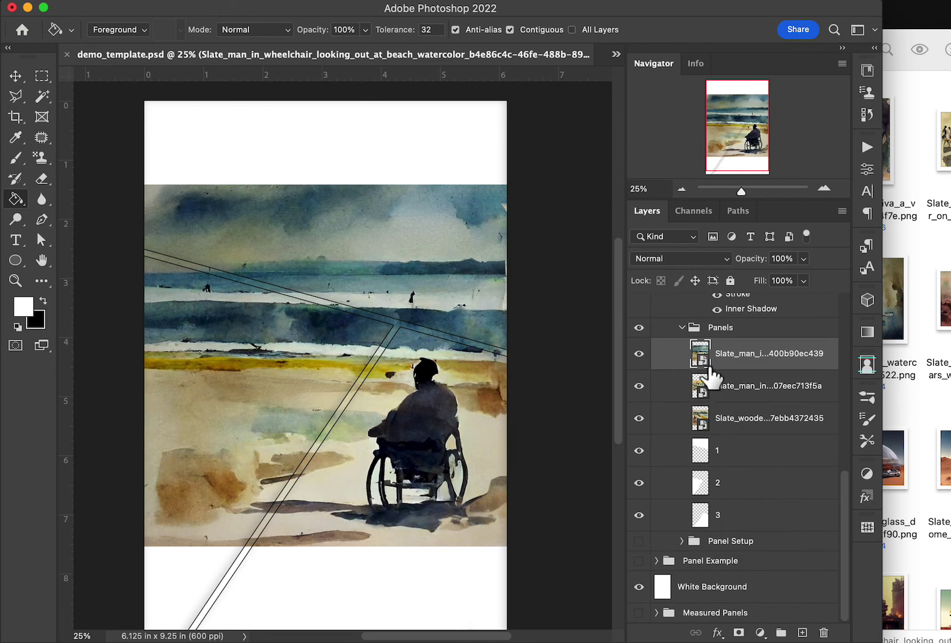
left_click_drag(706, 361, 748, 505)
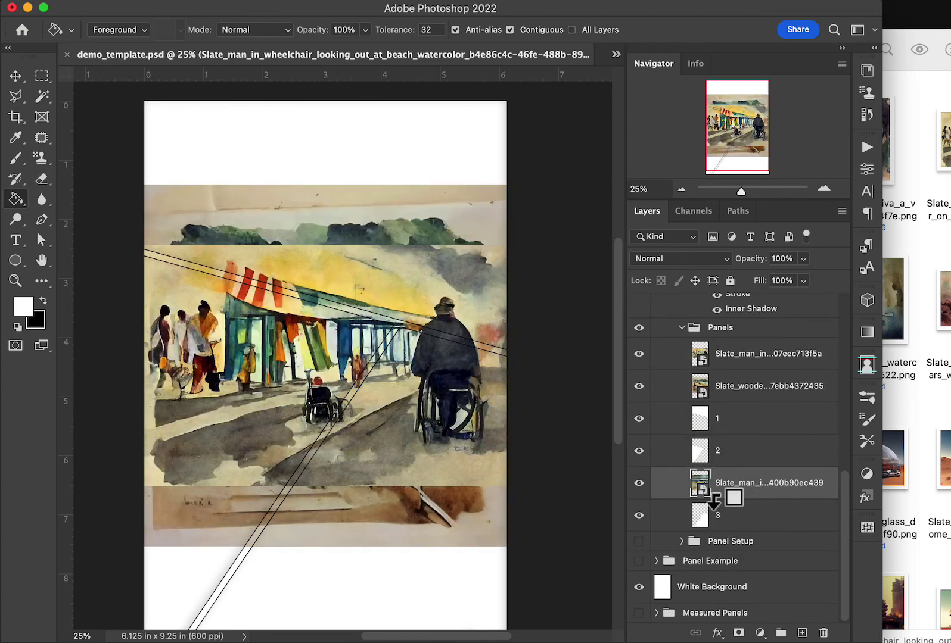
Step: Clip the beach wheelchair image into panel 3
left_click(735, 500, "super")
left_click(714, 511, "super")
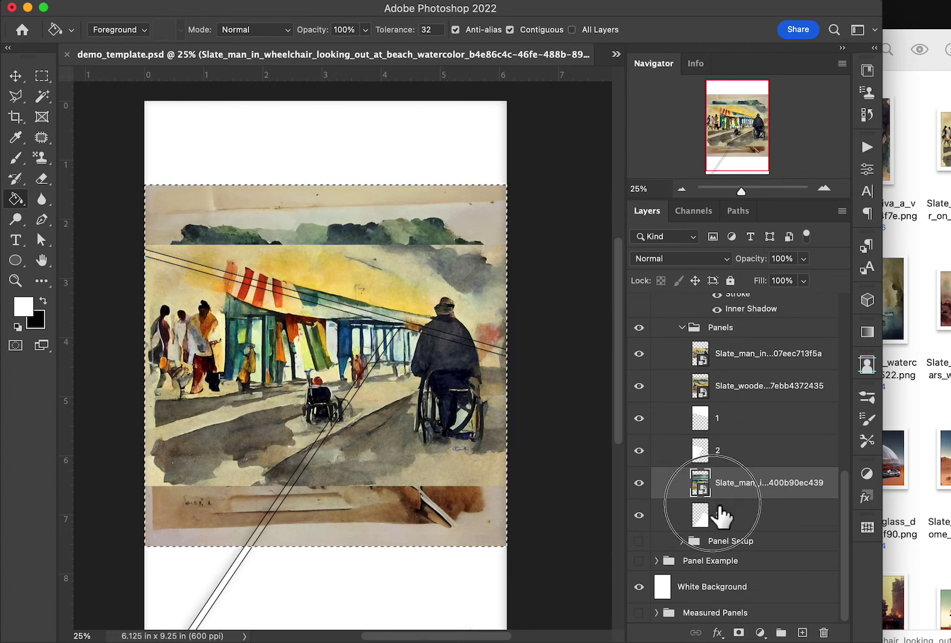
left_click(751, 510, "super")
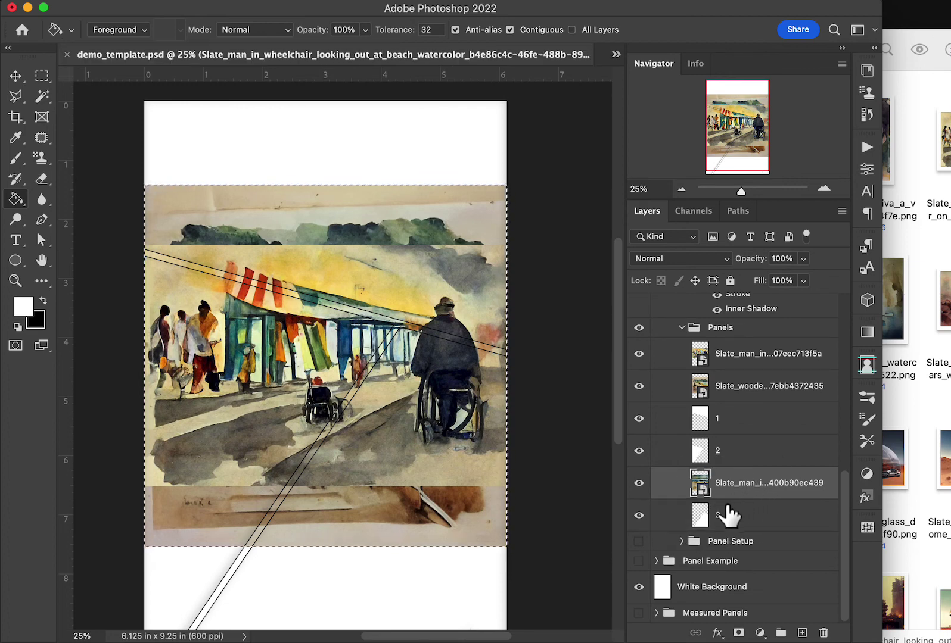
left_click(728, 501, "alt")
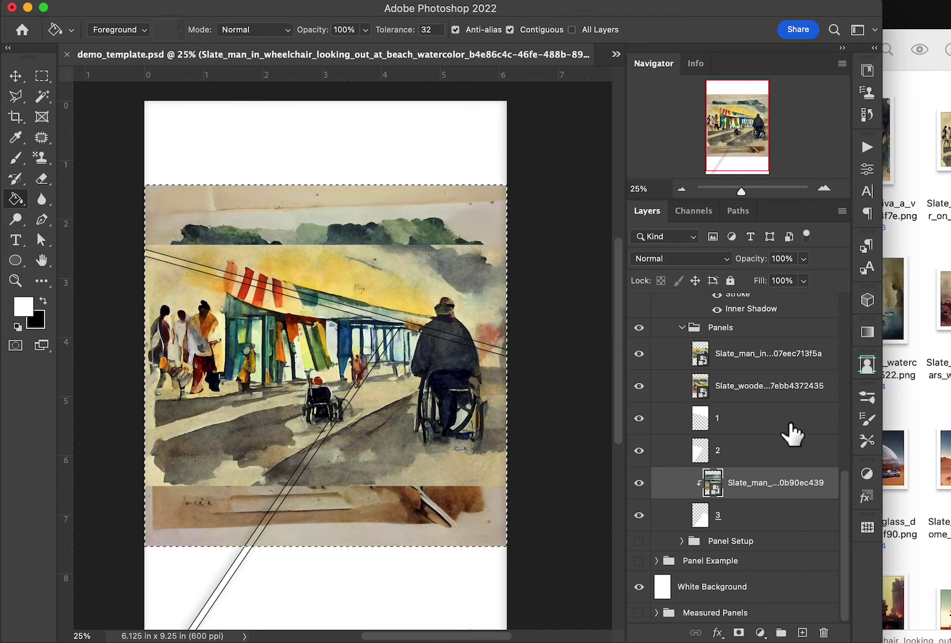
key("super+d")
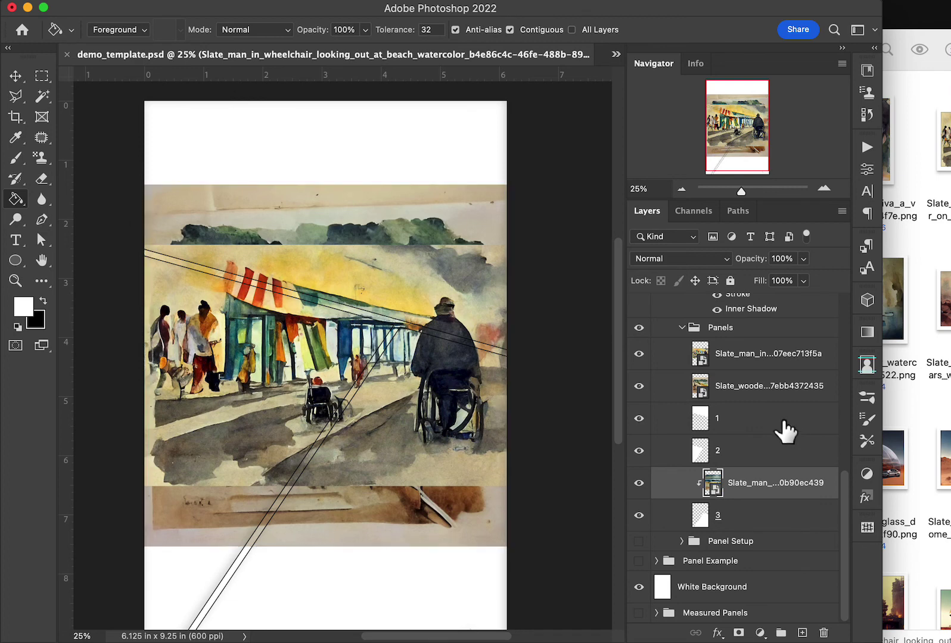
Step: Move the wooden stairs image above panel 2 and clip it in
left_click(709, 390)
left_click_drag(718, 398, 706, 454)
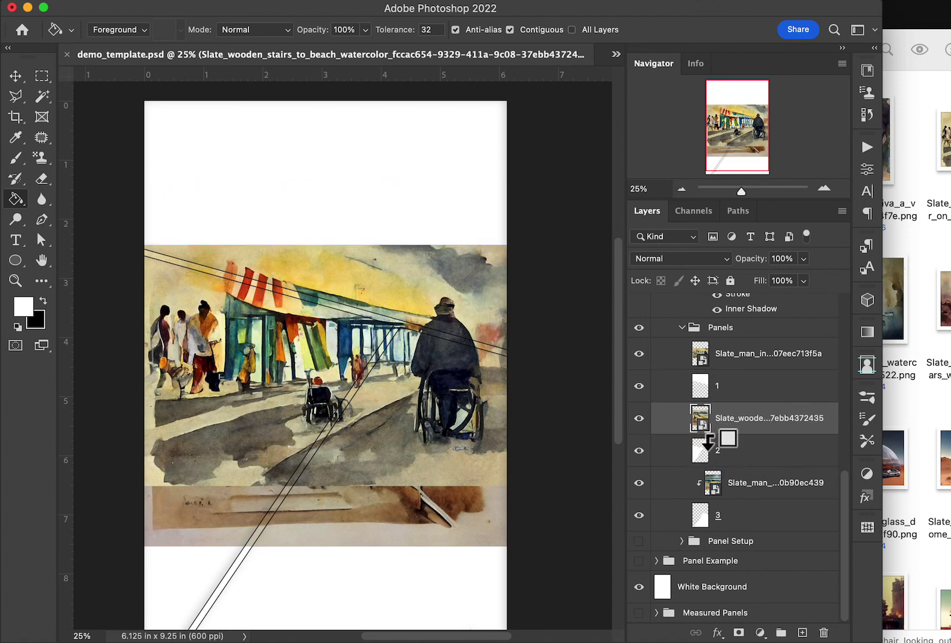
left_click(709, 450, "super")
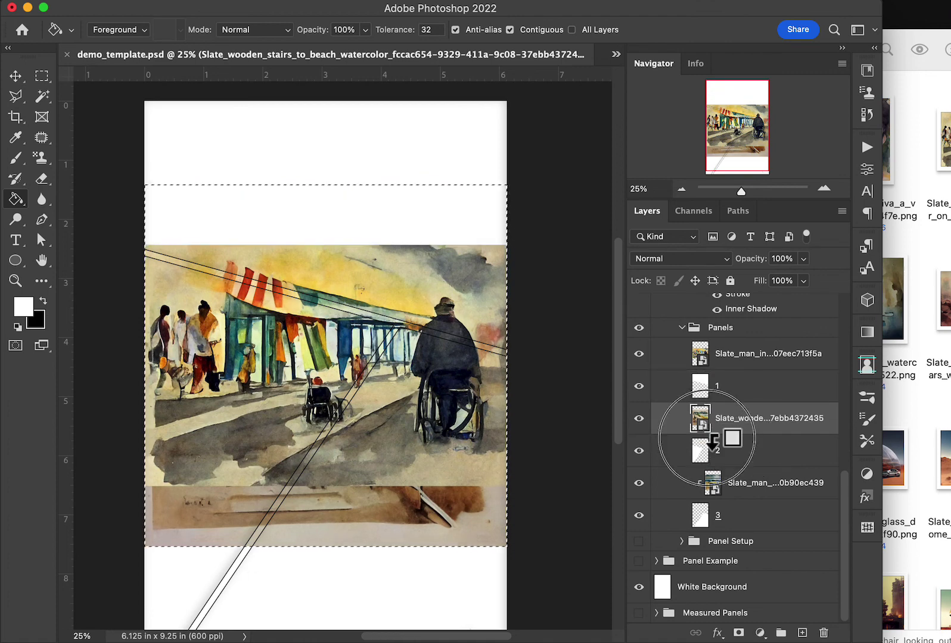
left_click(714, 445, "alt")
key("super+d")
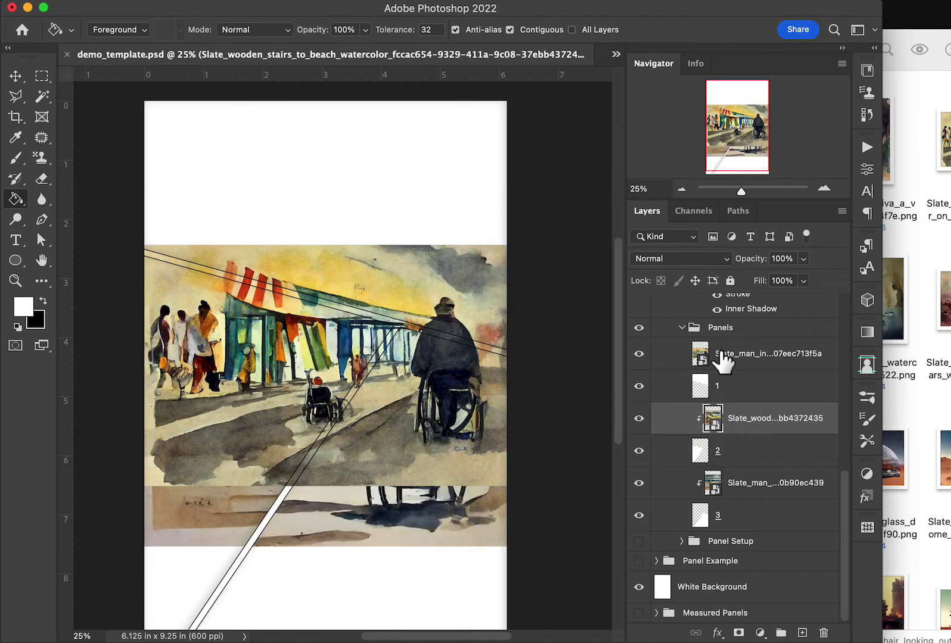
Step: Position the boardwalk wheelchair image over panel 1 and clip it in
mouse_move(712, 357)
left_mouse_down()
mouse_move(712, 392)
mouse_move(717, 363)
mouse_move(709, 381)
mouse_move(705, 367)
left_mouse_up()
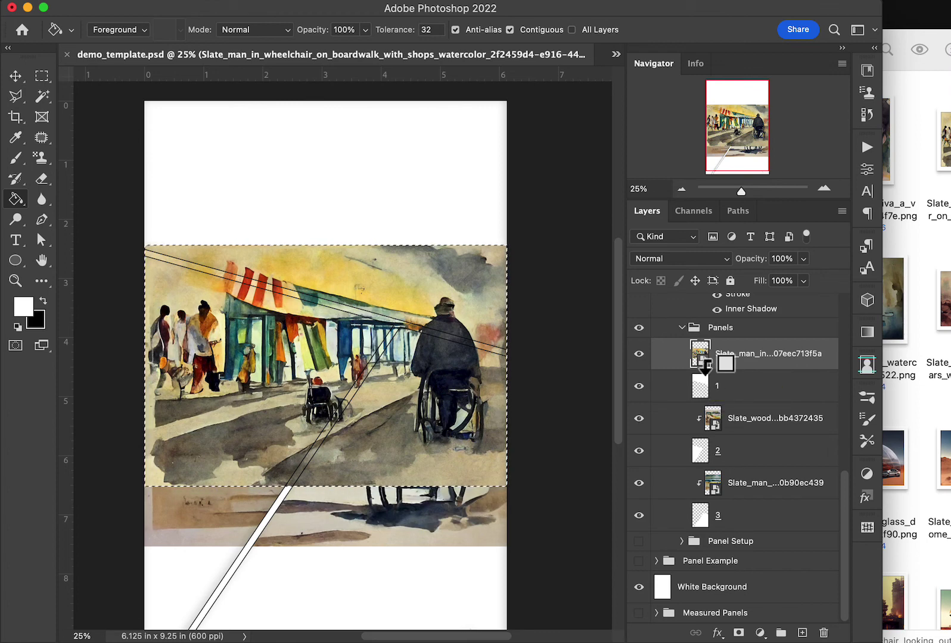
left_click(585, 271)
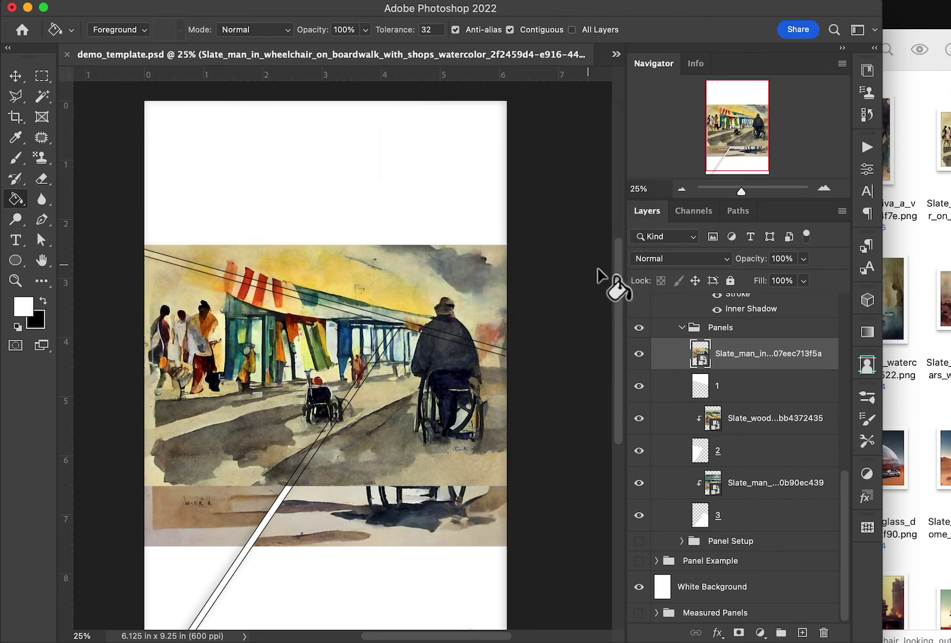
left_click(709, 372, "alt")
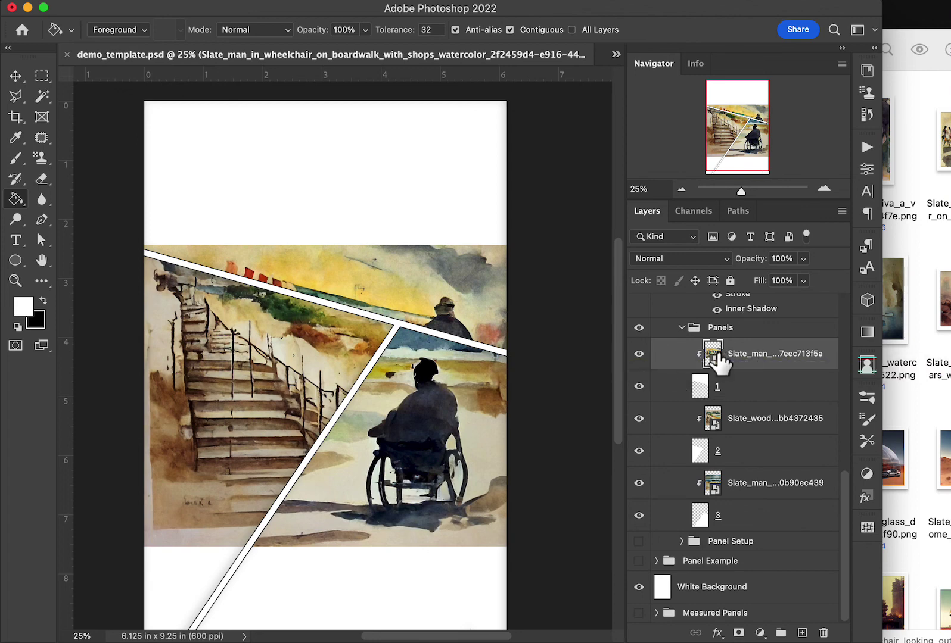
Step: Move the boardwalk watercolor higher within the top panel
key("v")
mouse_move(441, 319)
left_mouse_down()
mouse_move(444, 154)
mouse_move(432, 171)
left_mouse_up()
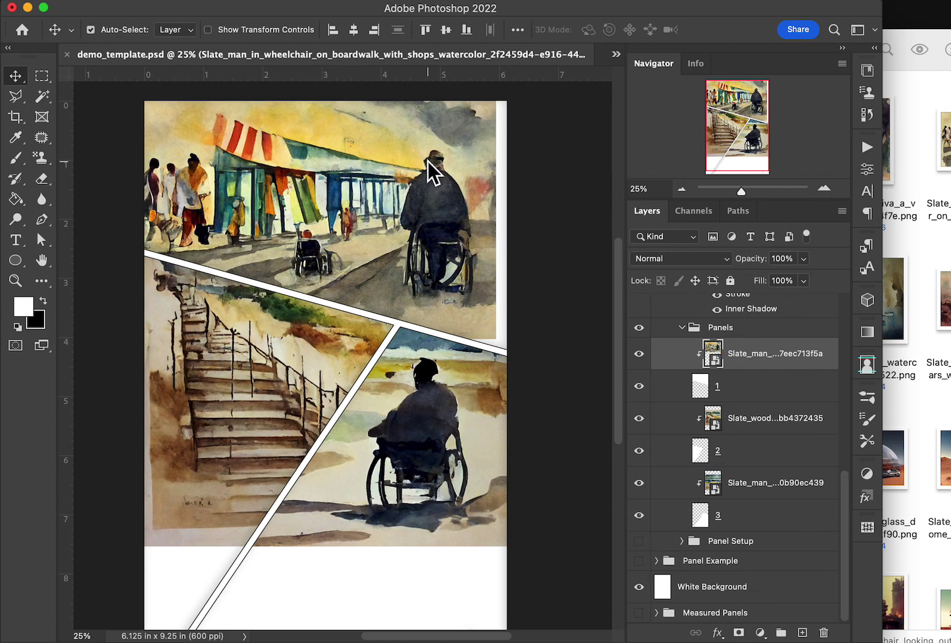
key("super")
key("super")
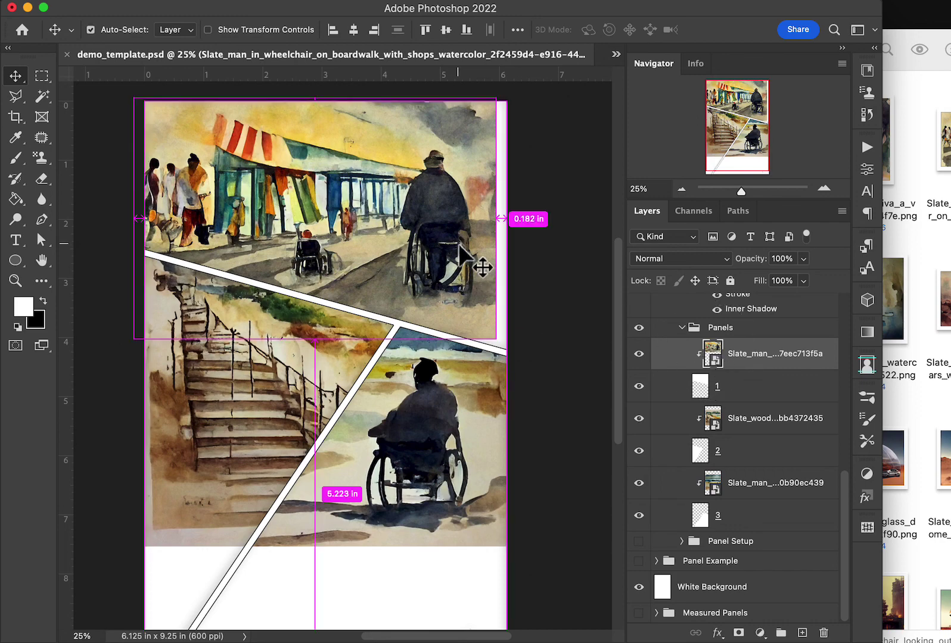
left_click_drag(231, 146, 252, 144)
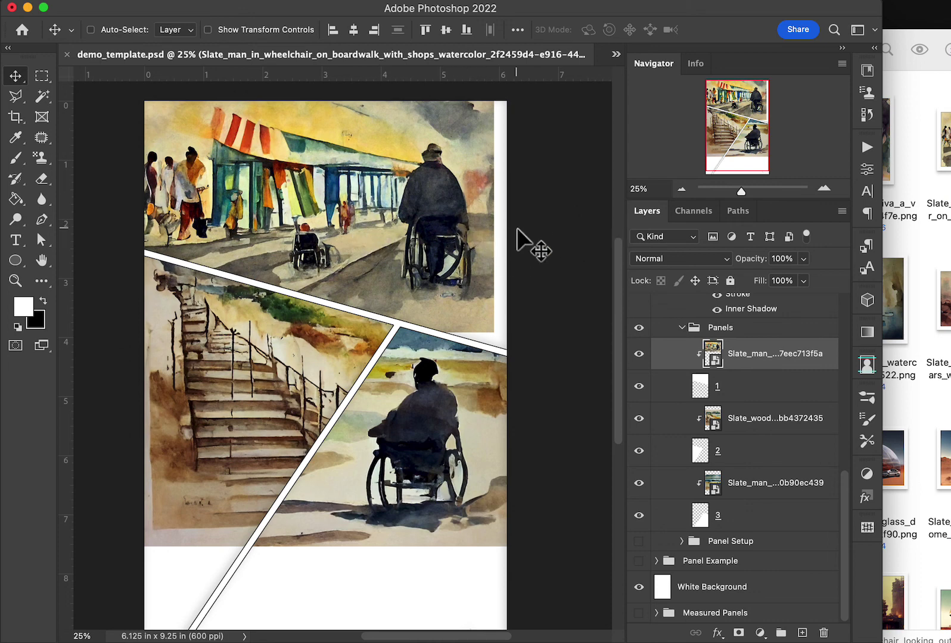
key("super")
left_click(724, 395)
left_click(721, 356)
Step: Shift the stairs watercolor left and down inside the second panel
left_click(714, 420)
left_click_drag(419, 414, 305, 442)
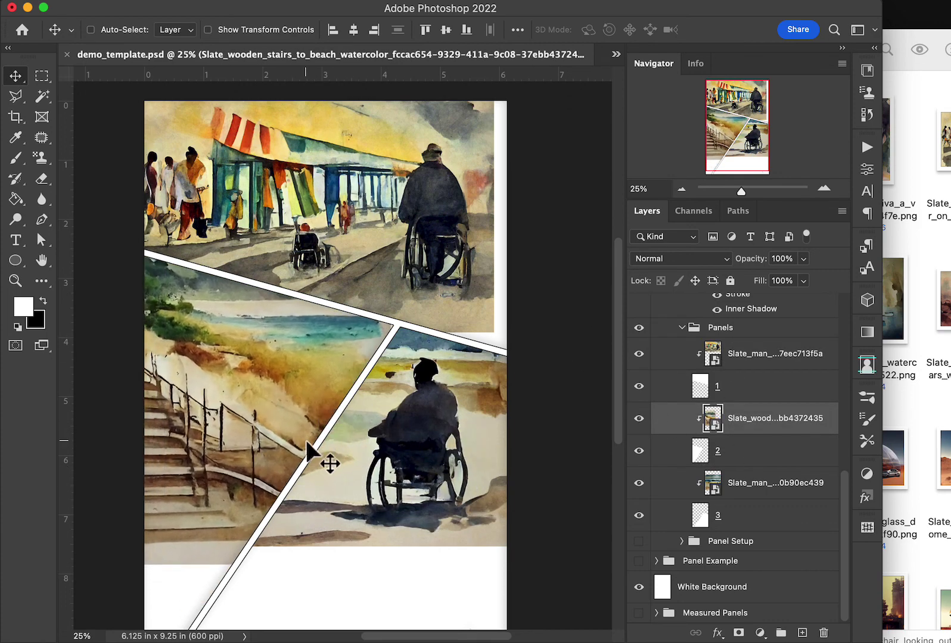
key("super")
key("super")
key("super")
left_click(712, 357)
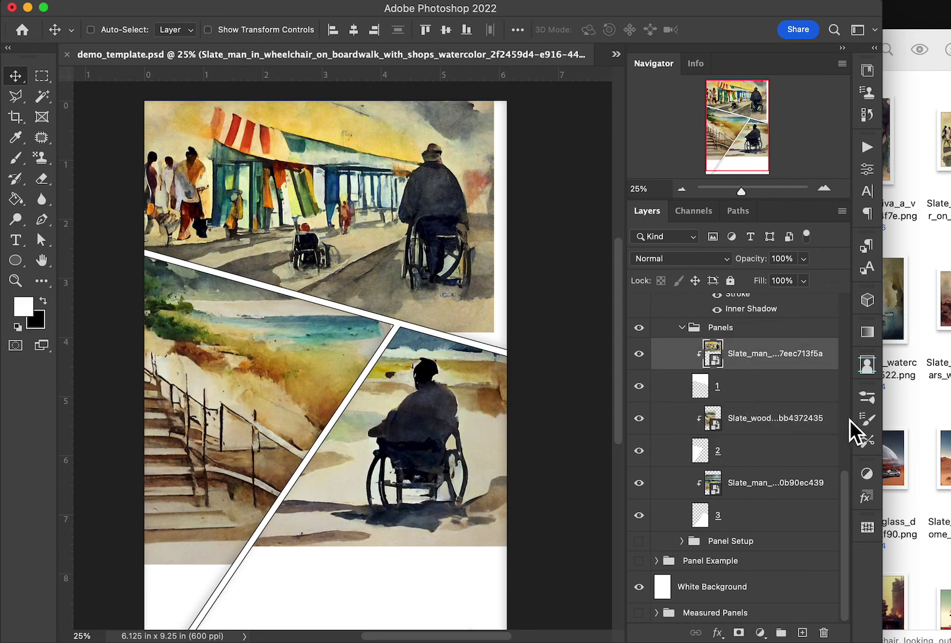